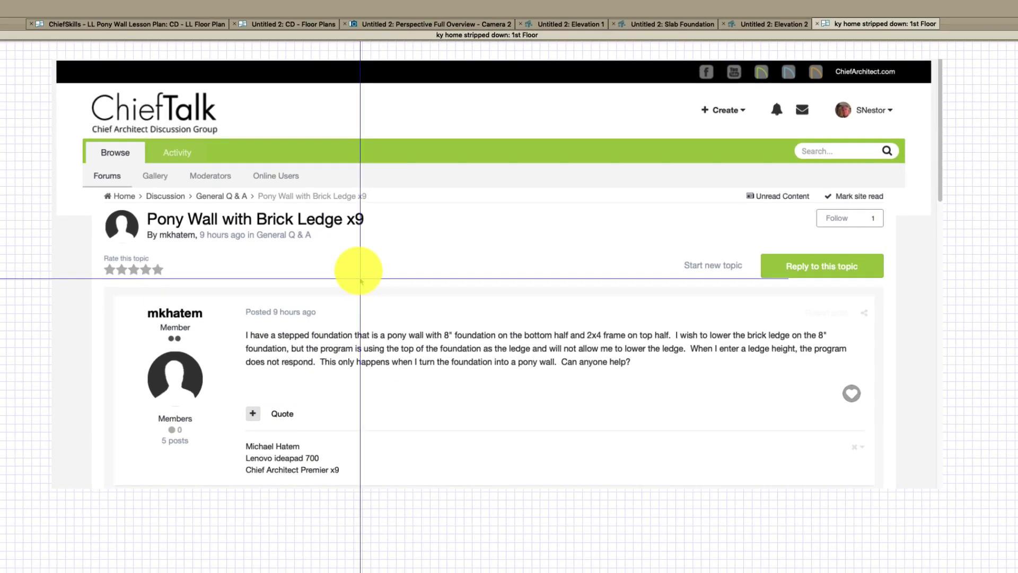
Delete the ChiefTalk forum post image placed above the first-floor plan.
{"action": "scroll", "coordinate": [342, 269], "scroll_direction": "down", "scroll_amount": 5}
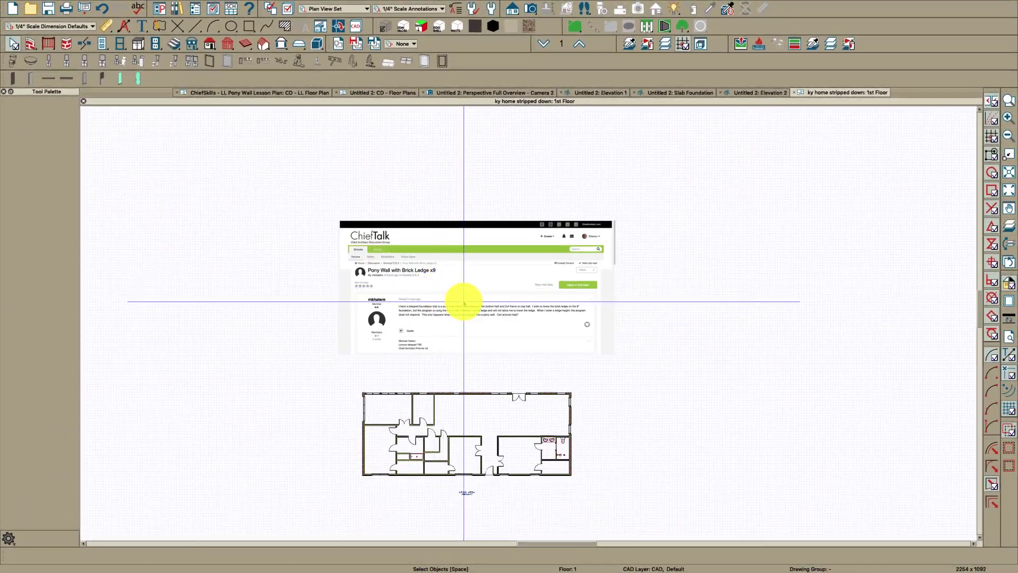
{"action": "left_click", "coordinate": [407, 284]}
{"action": "key", "text": "Delete"}
{"action": "scroll", "coordinate": [504, 363], "scroll_direction": "down", "scroll_amount": 3}
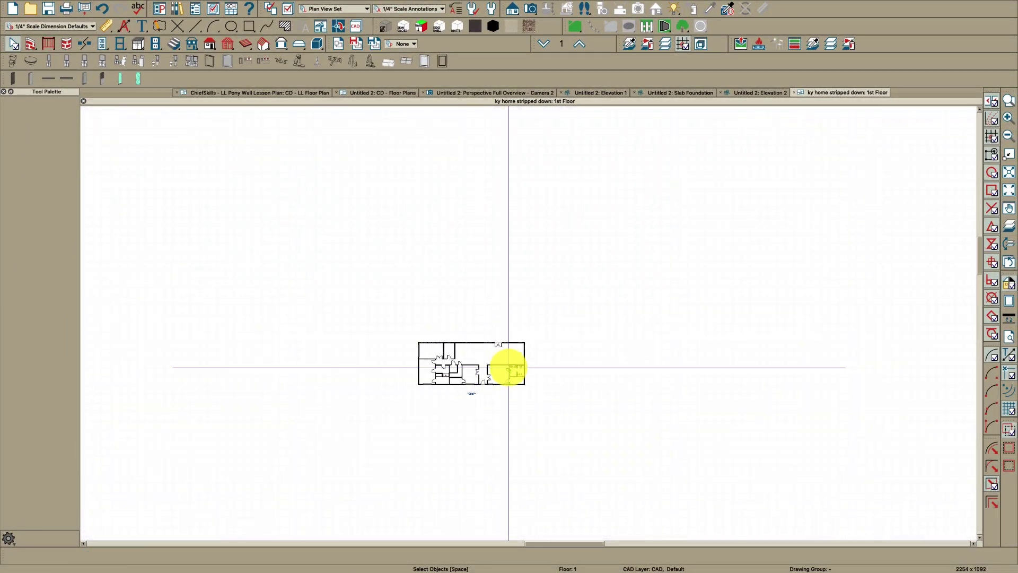
Create a perspective full overview of the house and orbit it to face the brick end wall squarely.
{"action": "scroll", "coordinate": [509, 376], "scroll_direction": "up", "scroll_amount": 5}
{"action": "scroll", "coordinate": [554, 337], "scroll_direction": "up", "scroll_amount": 3}
{"action": "middle_click_drag", "start_coordinate": [427, 314], "coordinate": [541, 304]}
{"action": "scroll", "coordinate": [684, 324], "scroll_direction": "up", "scroll_amount": 3}
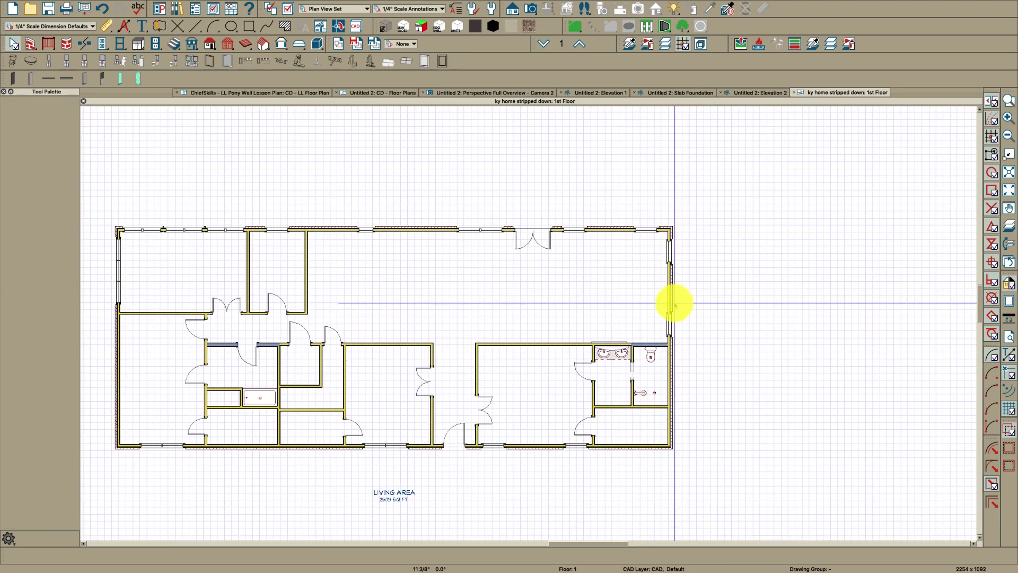
{"action": "key", "text": "o"}
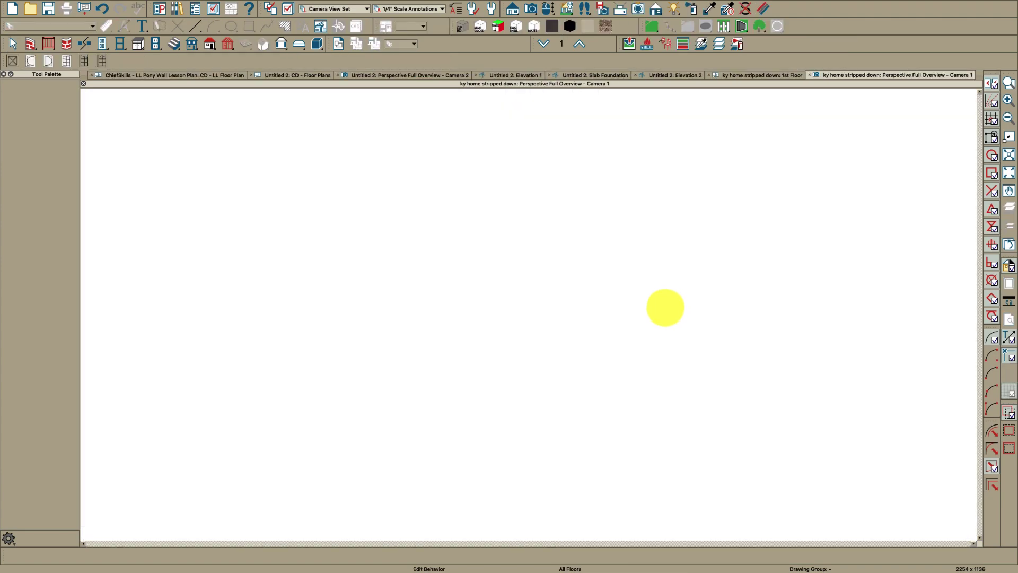
{"action": "left_click_drag", "start_coordinate": [566, 320], "coordinate": [454, 372]}
{"action": "key", "text": "Escape"}
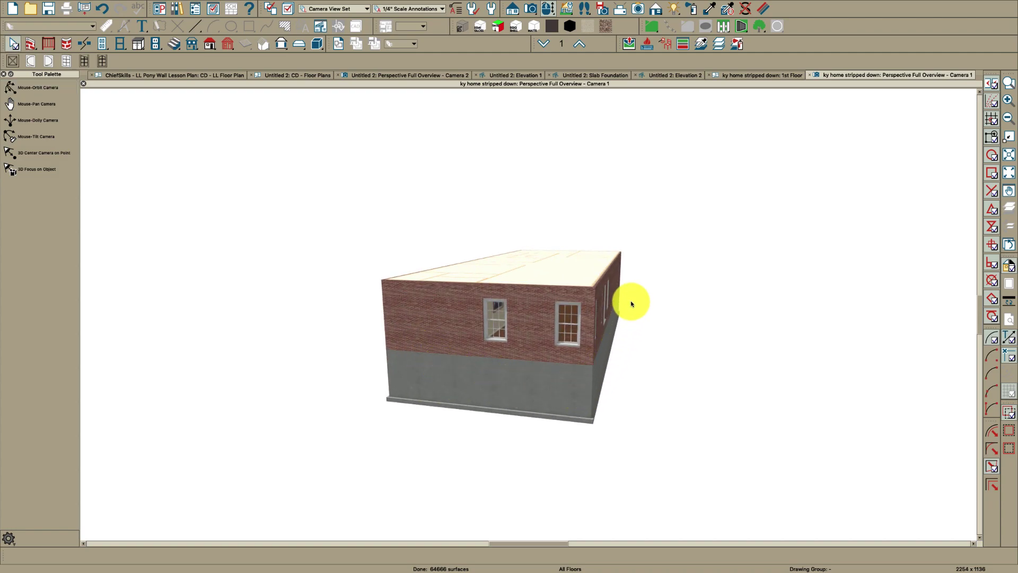
{"action": "key", "text": "space"}
{"action": "left_click_drag", "start_coordinate": [466, 359], "coordinate": [490, 360]}
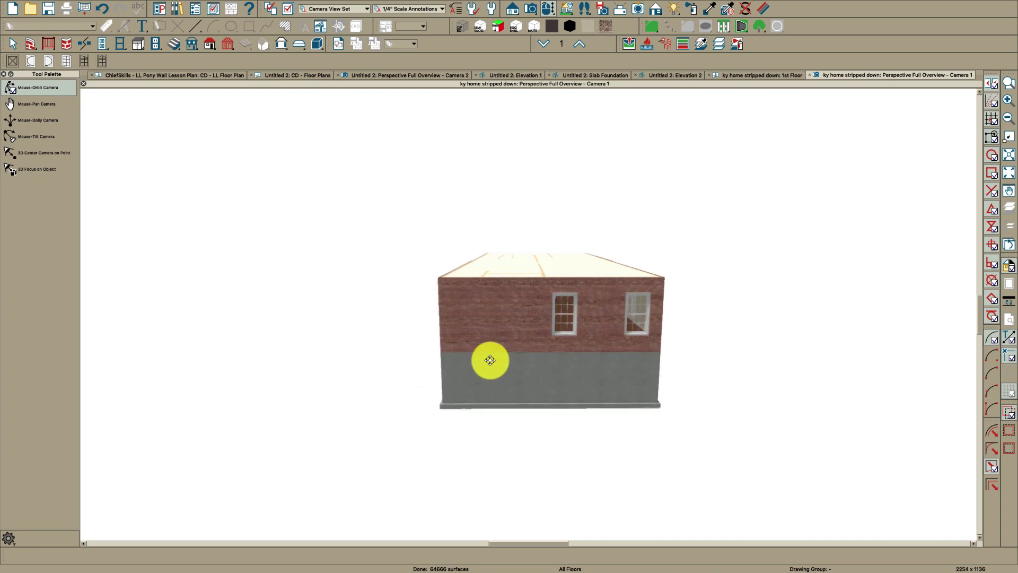
Try to break the brick end wall's bottom edge and pull one segment down over the foundation, and undo the edit.
{"action": "left_click", "coordinate": [494, 350]}
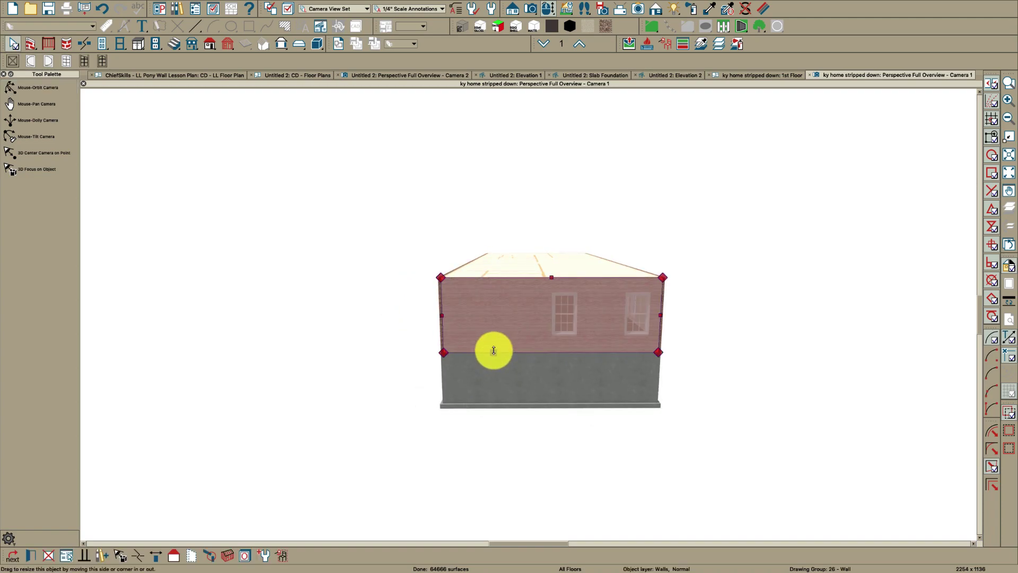
{"action": "left_click", "coordinate": [493, 354]}
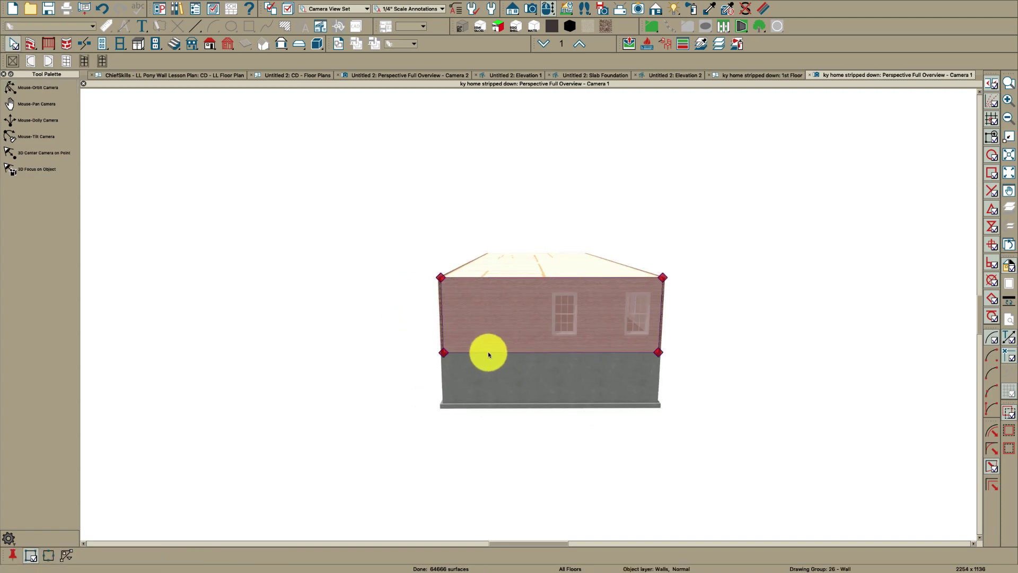
{"action": "left_click", "coordinate": [488, 352]}
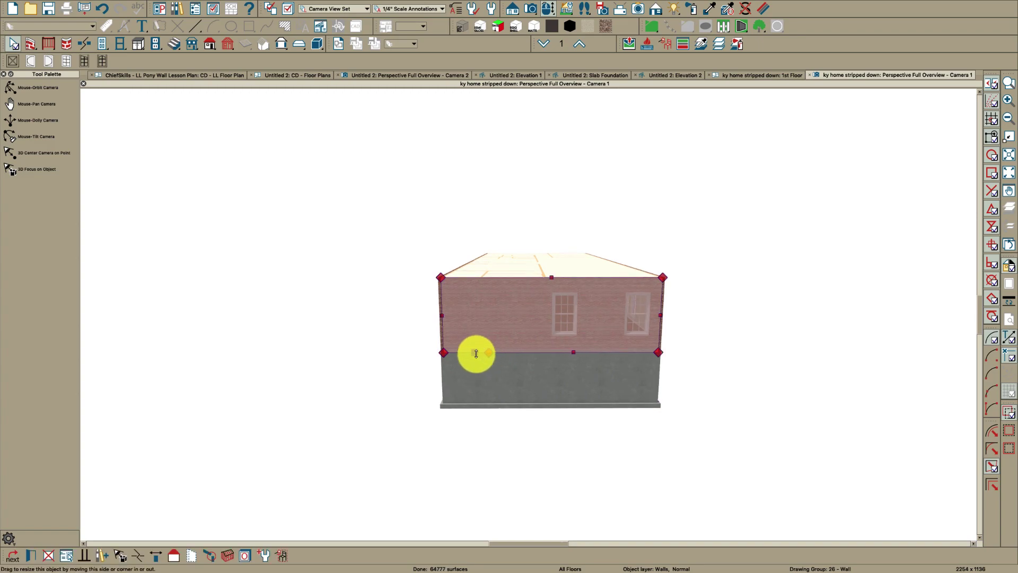
{"action": "left_click_drag", "start_coordinate": [475, 353], "coordinate": [474, 363]}
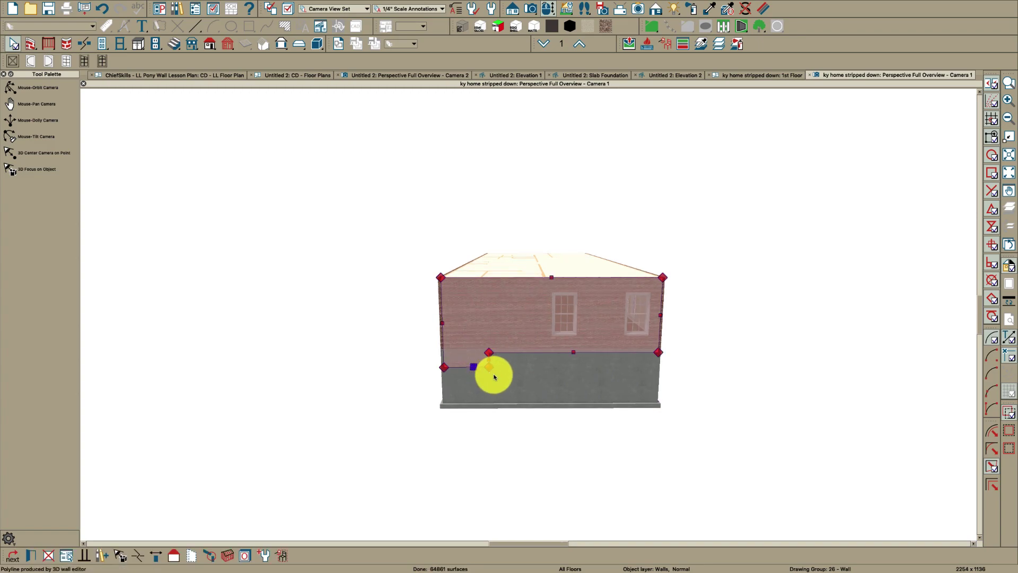
{"action": "key", "text": "Escape"}
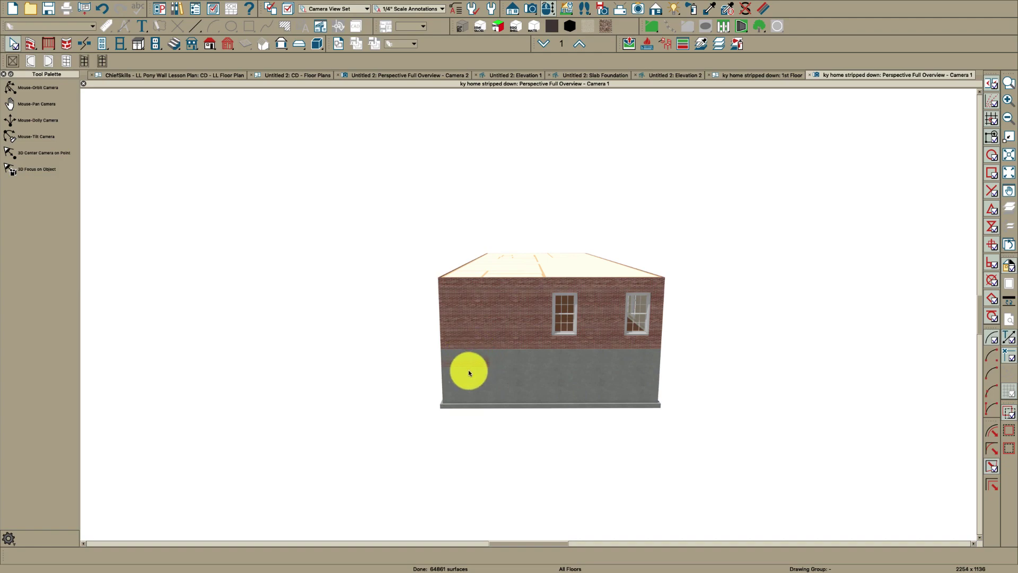
{"action": "key", "text": "ctrl+z"}
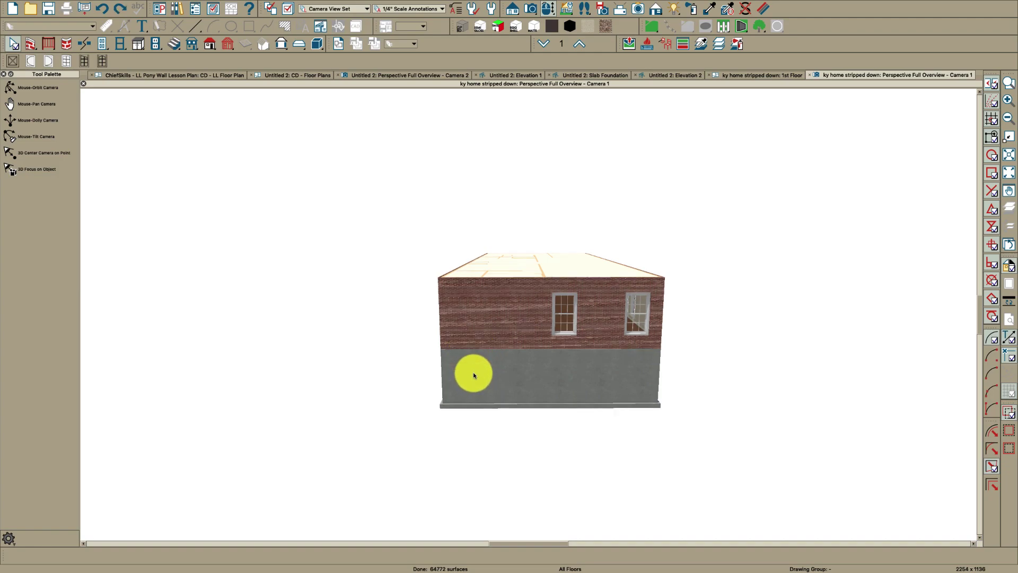
Close the overview camera and examine the layer thicknesses and brick ledge depth in the first-floor end wall's Brick-4 definition.
{"action": "left_click", "coordinate": [808, 76]}
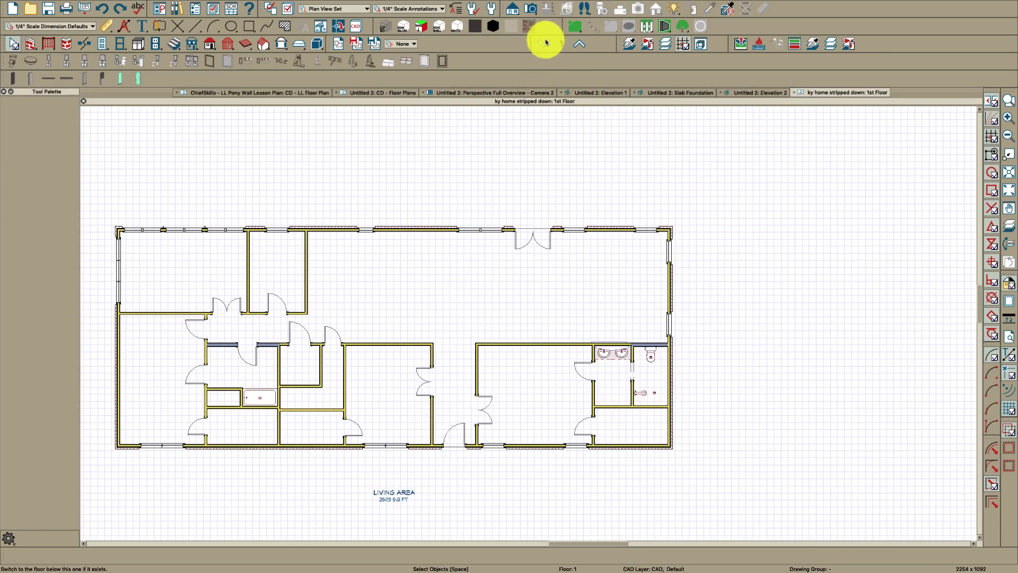
{"action": "left_click", "coordinate": [669, 286]}
{"action": "double_click", "coordinate": [669, 285]}
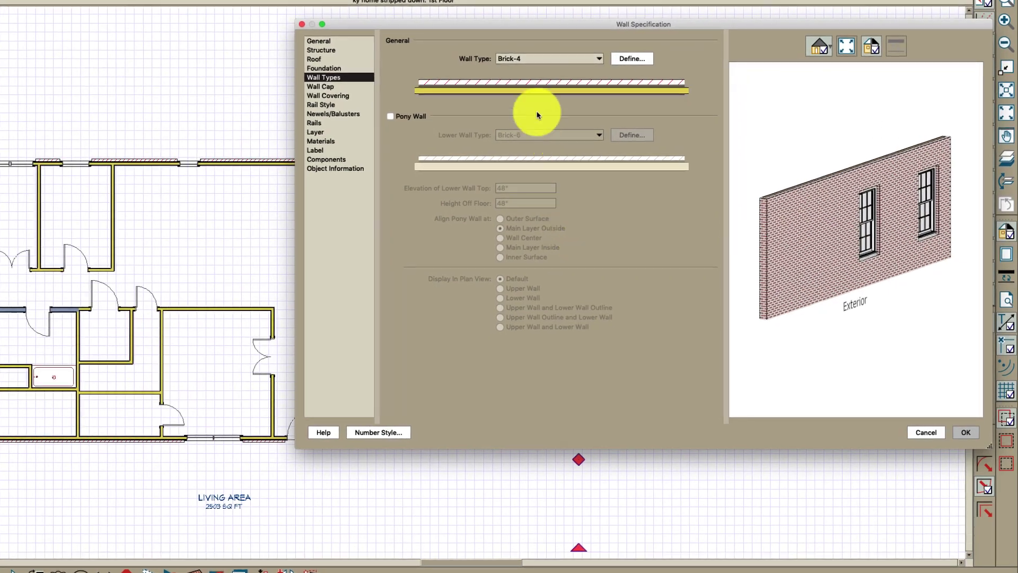
{"action": "left_click", "coordinate": [639, 58]}
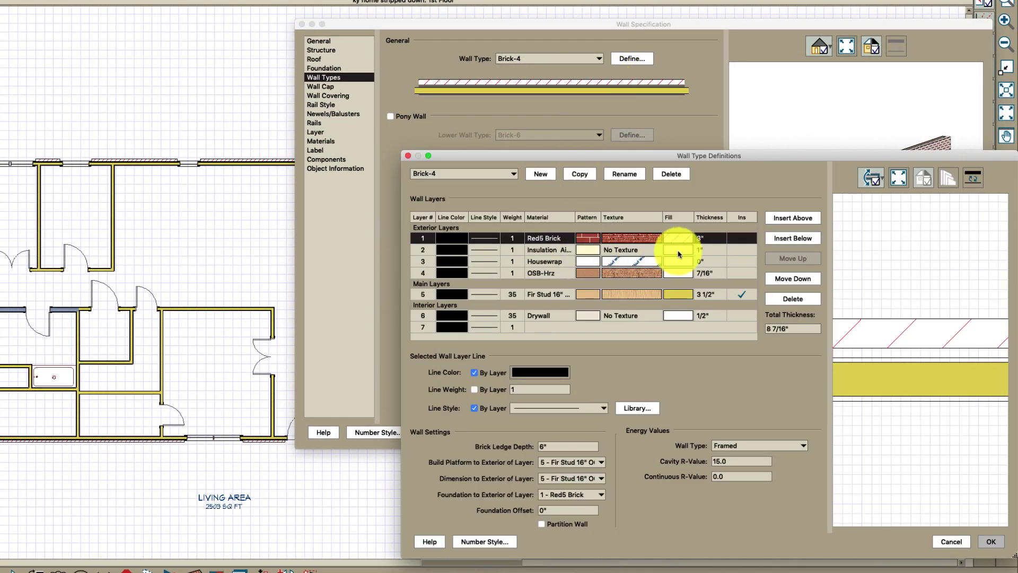
{"action": "left_click", "coordinate": [717, 237]}
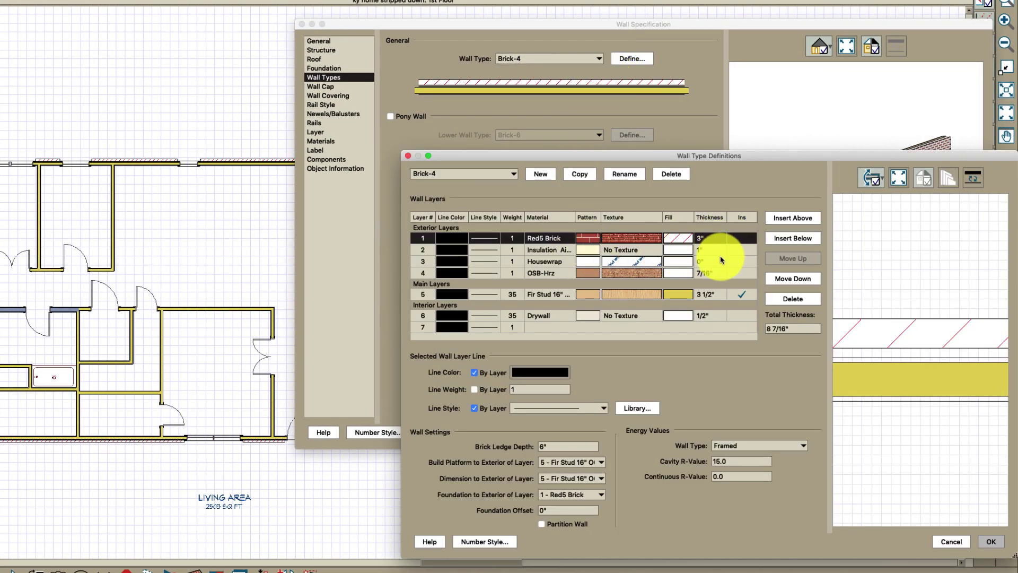
{"action": "left_click", "coordinate": [715, 253]}
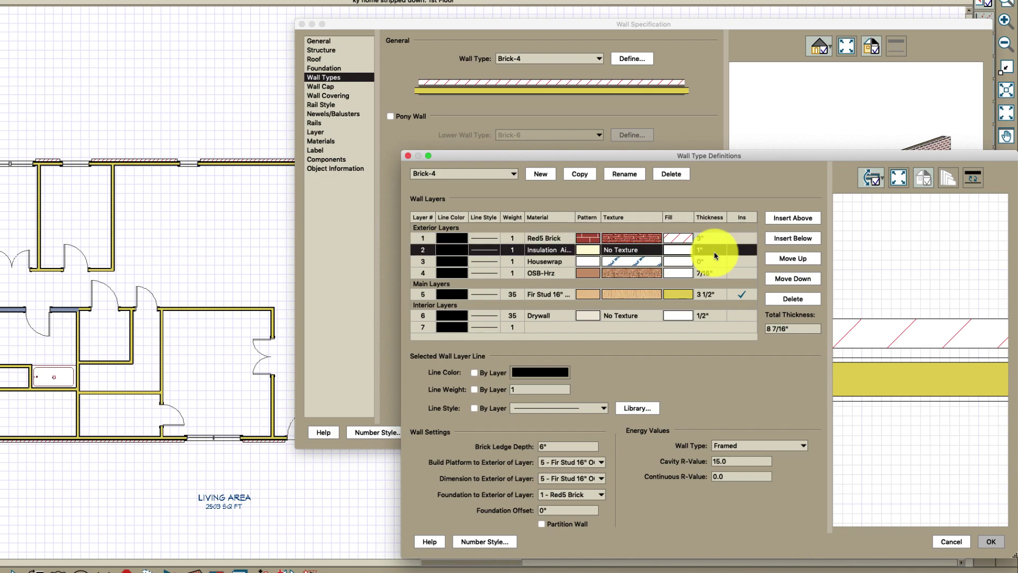
{"action": "left_click", "coordinate": [715, 262]}
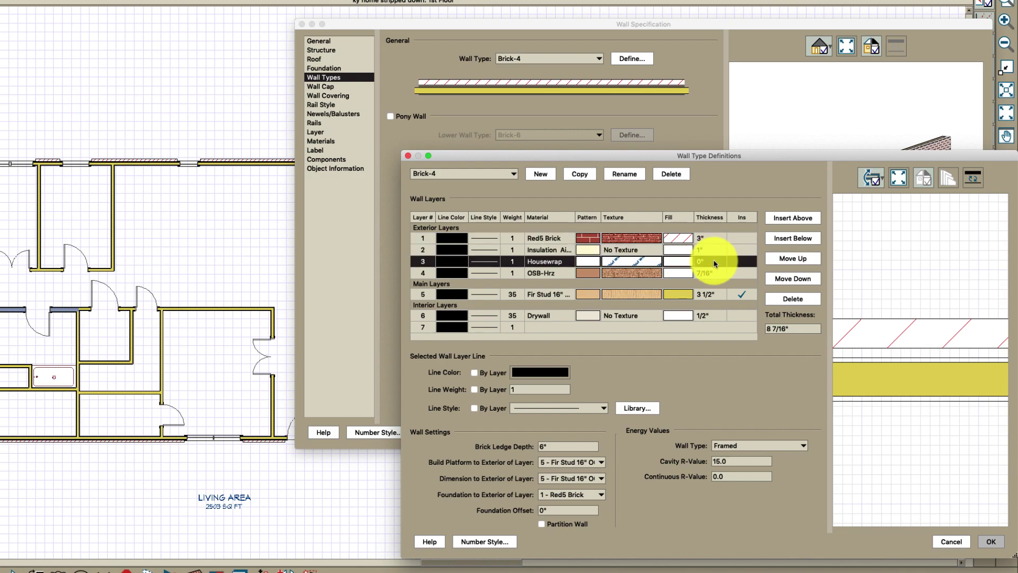
{"action": "left_click", "coordinate": [715, 273]}
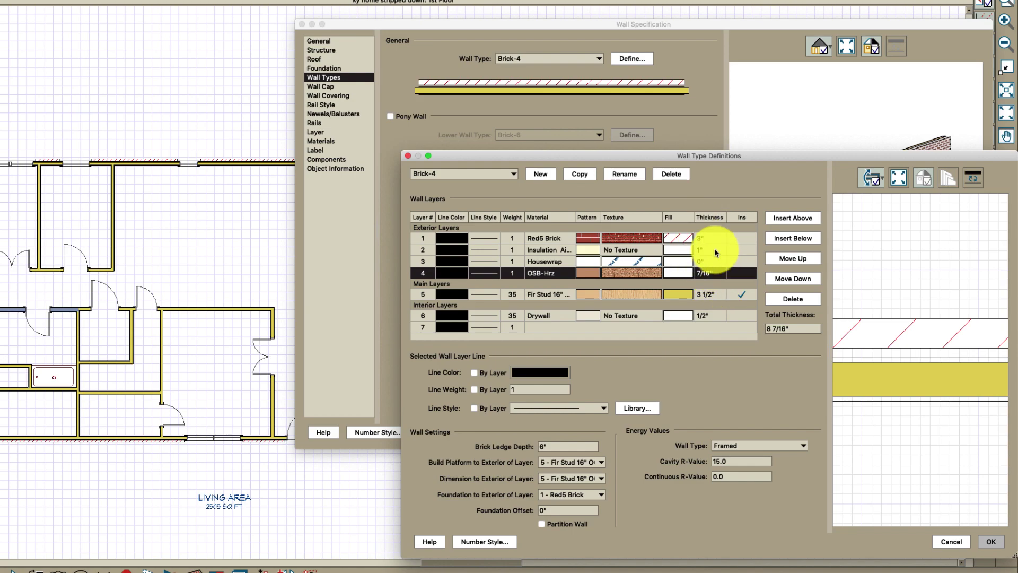
{"action": "left_click", "coordinate": [705, 297]}
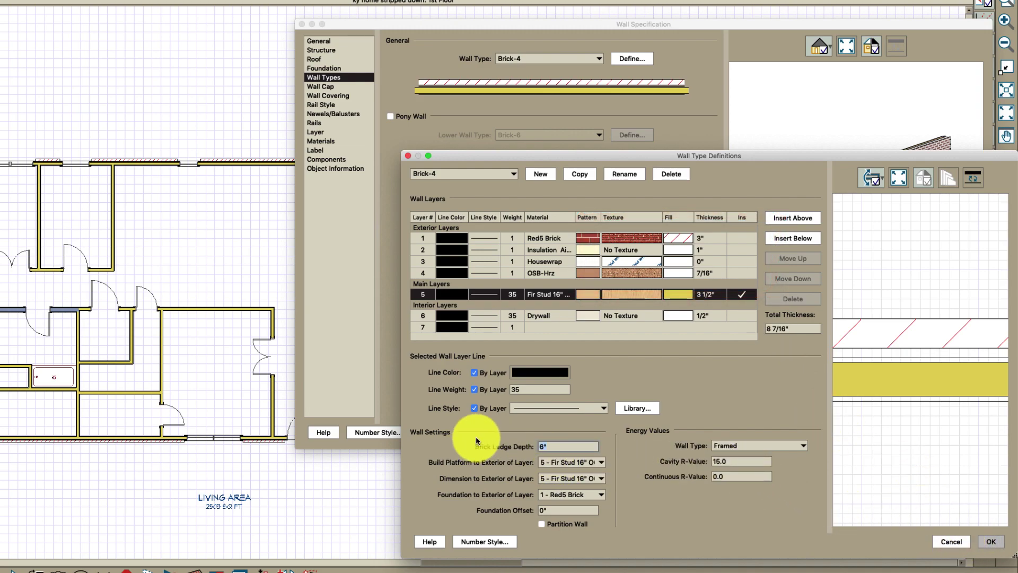
{"action": "left_click", "coordinate": [991, 540]}
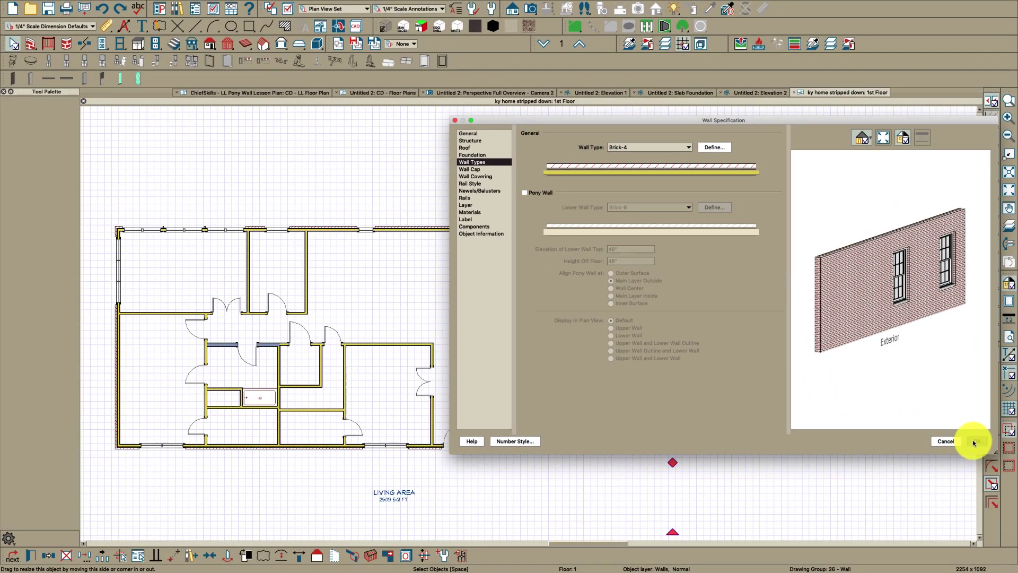
{"action": "left_click", "coordinate": [968, 432]}
Switch to the foundation floor and open the specification of the foundation wall beneath the examined brick end wall.
{"action": "scroll", "coordinate": [688, 336], "scroll_direction": "up", "scroll_amount": 3}
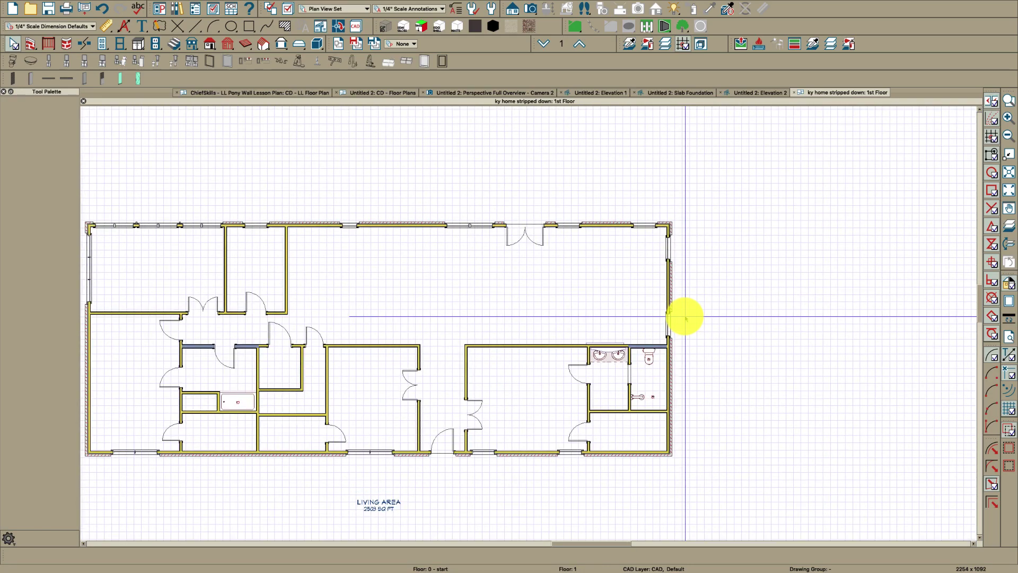
{"action": "left_click", "coordinate": [548, 48]}
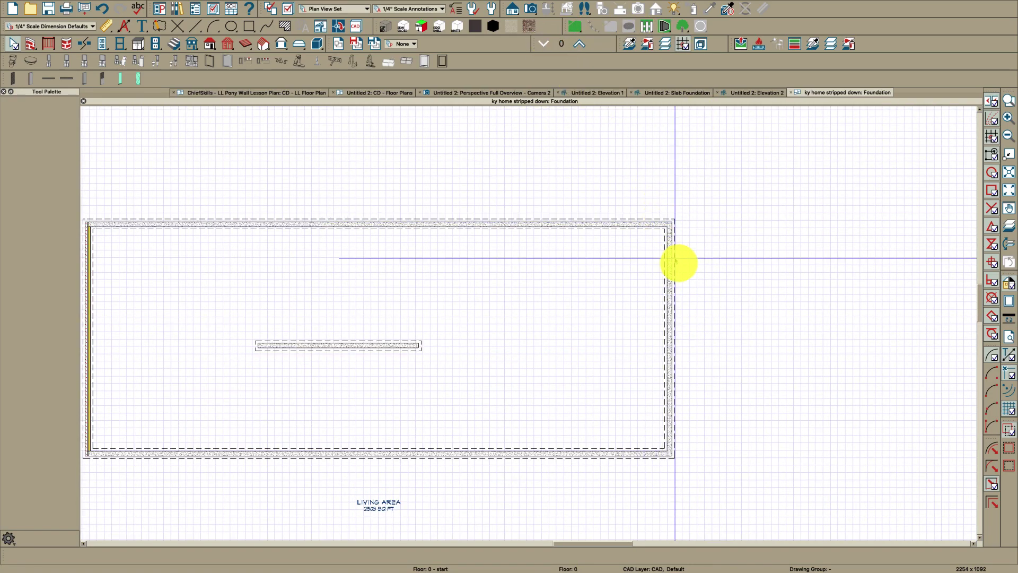
{"action": "left_click", "coordinate": [672, 277]}
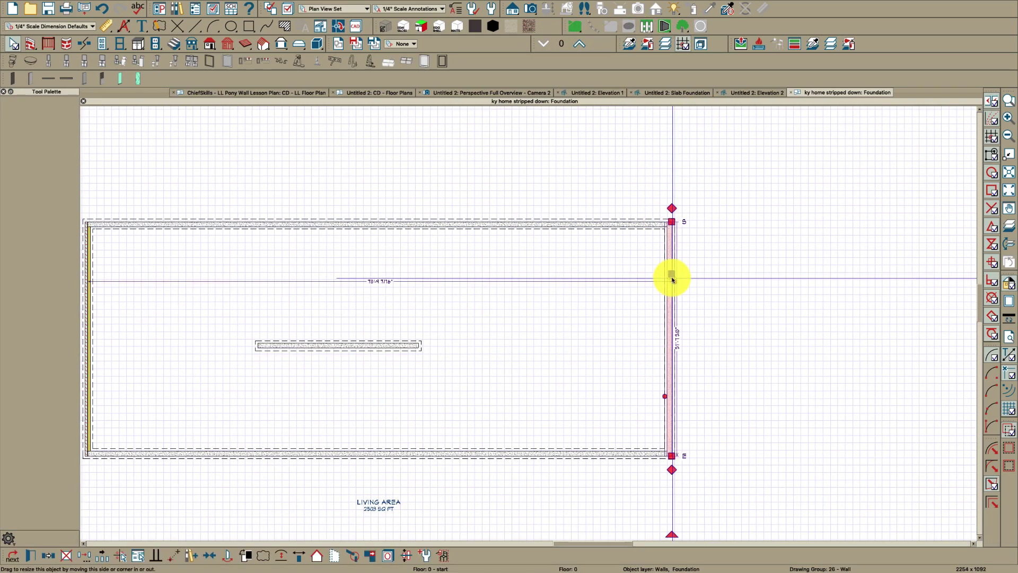
{"action": "double_click", "coordinate": [672, 277]}
Try to turn the foundation end wall into a pony wall with a brick upper wall type.
{"action": "left_click", "coordinate": [535, 191]}
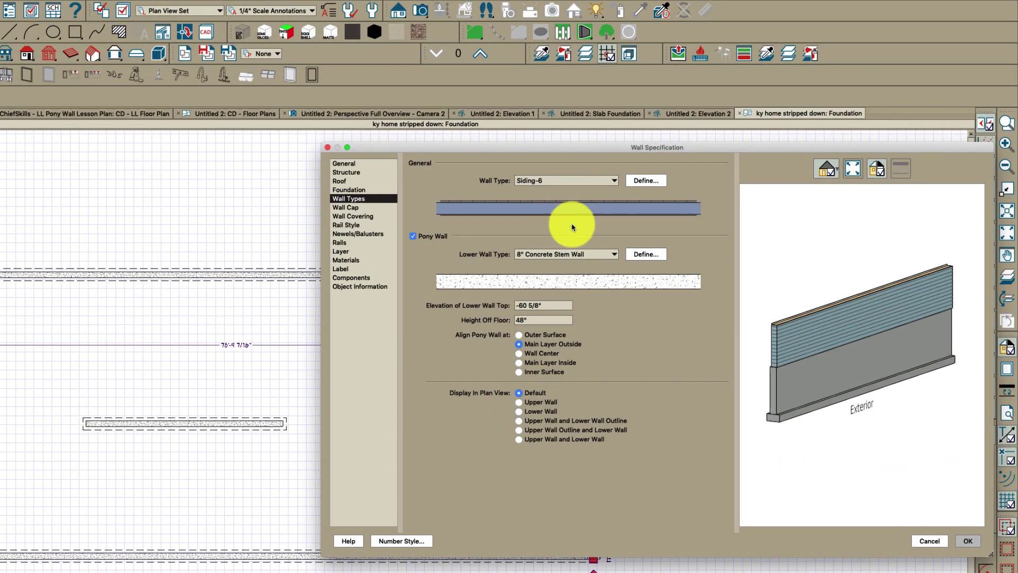
{"action": "left_click", "coordinate": [564, 180]}
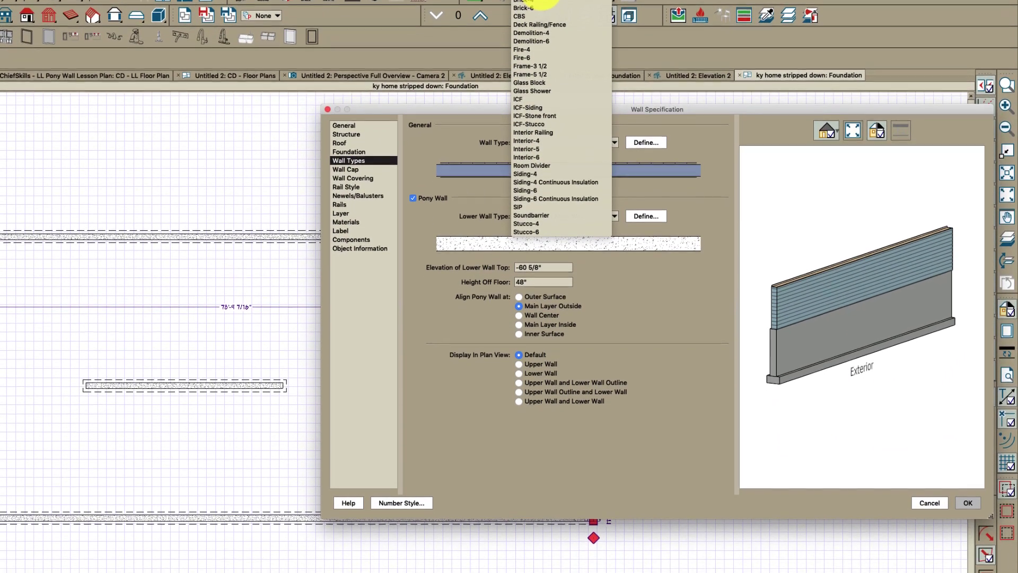
{"action": "left_click", "coordinate": [541, 3]}
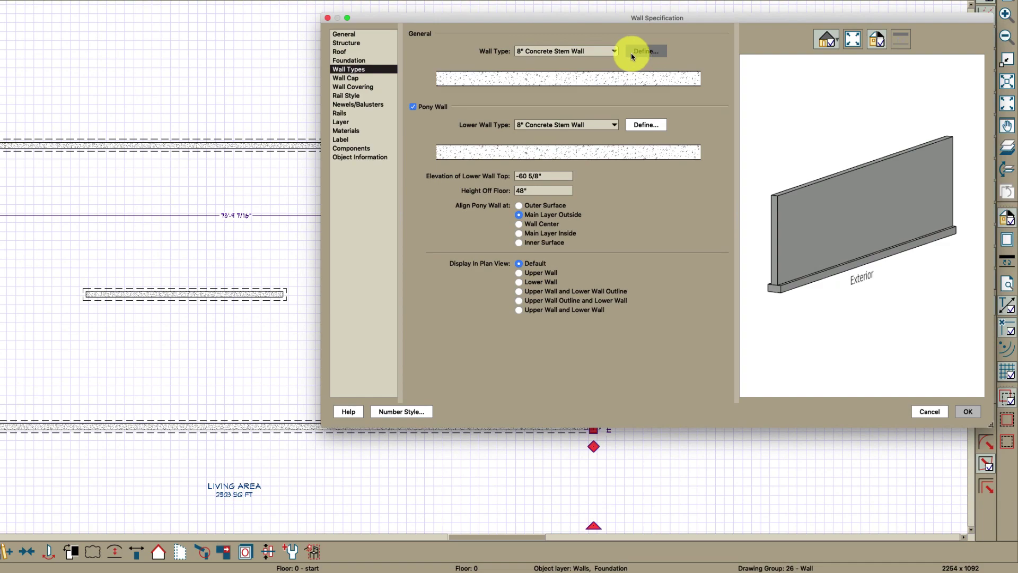
Copy the 8" Concrete Stem Wall type and name the new definition 8" Concrete Stem Wall+Brick.
{"action": "left_click", "coordinate": [632, 56]}
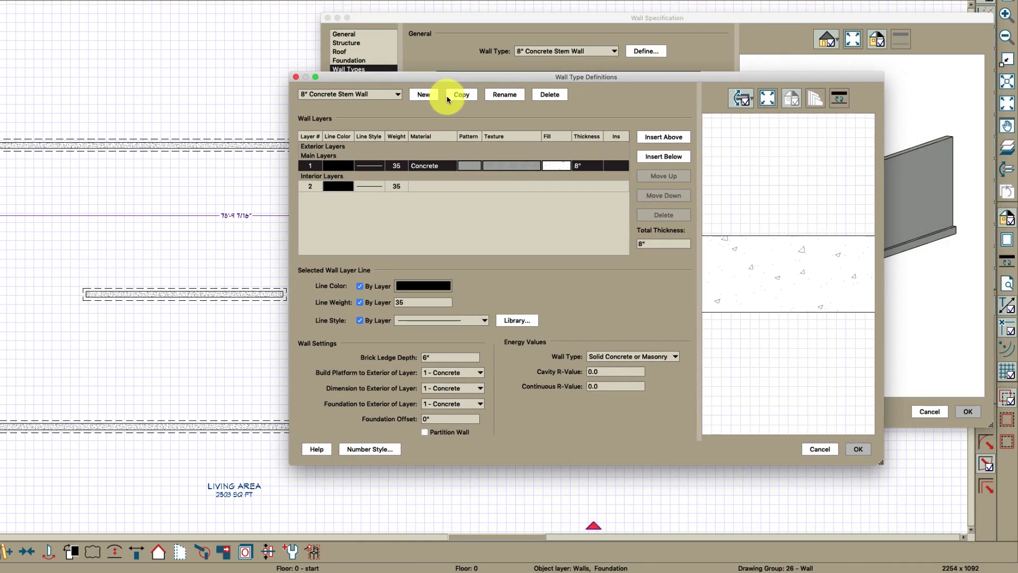
{"action": "left_click", "coordinate": [459, 97]}
{"action": "key", "text": "BackSpace"}
{"action": "type", "text": "+Brick"}
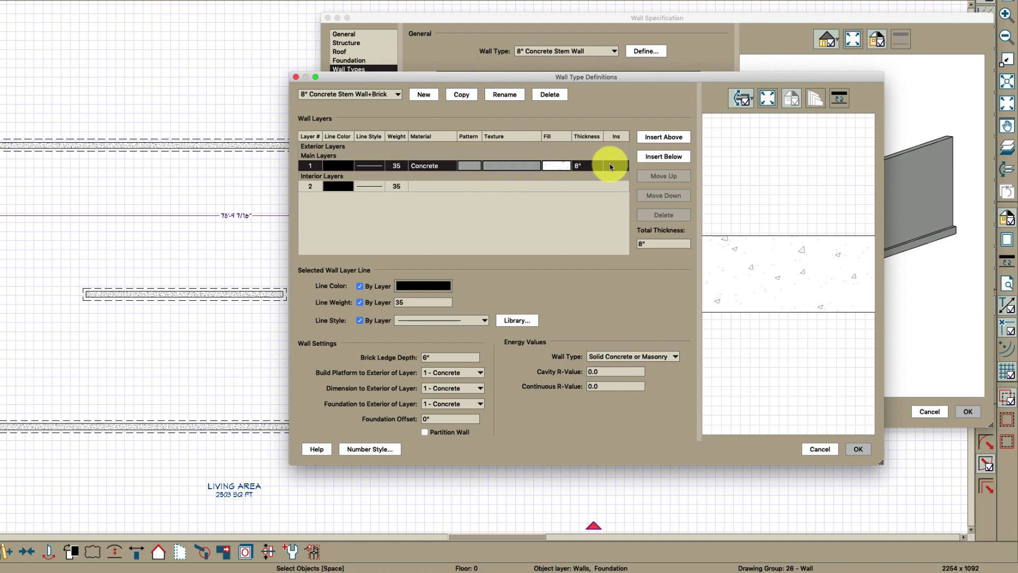
Add a layer above the concrete main layer, move it into the exterior layers and set its thickness to 3".
{"action": "left_click", "coordinate": [660, 143]}
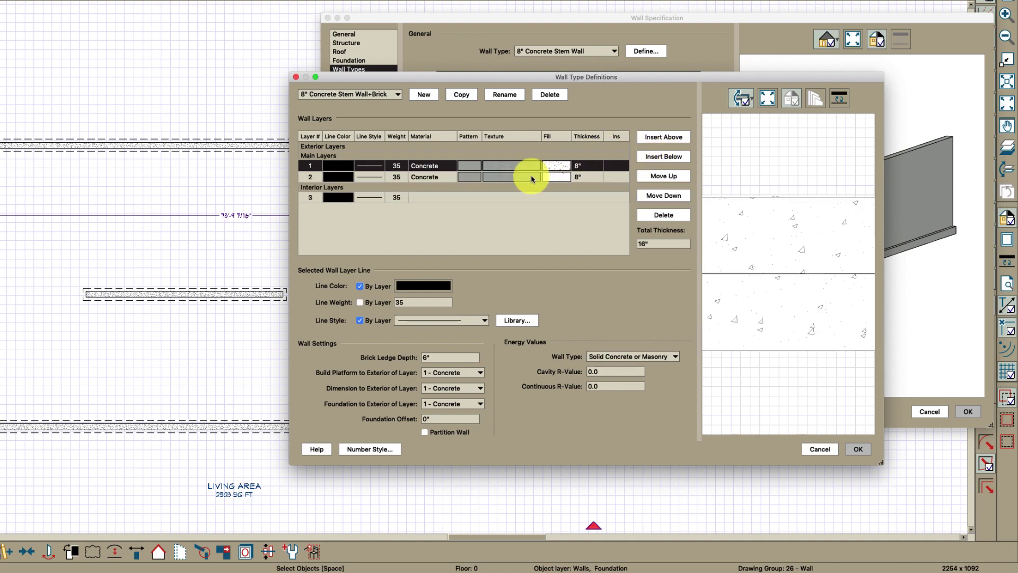
{"action": "left_click", "coordinate": [662, 176]}
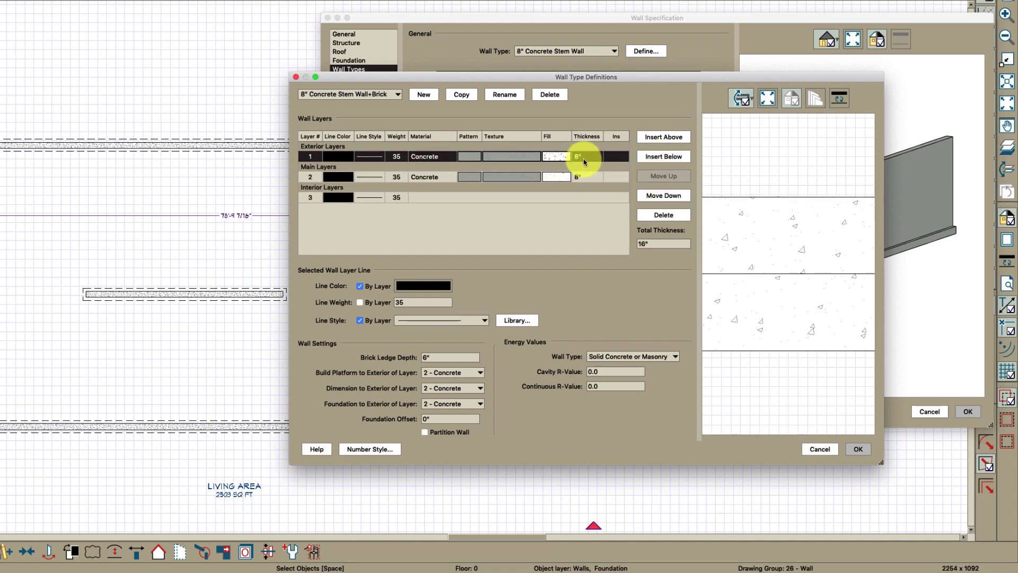
{"action": "type", "text": "3"}
{"action": "key", "text": "Return"}
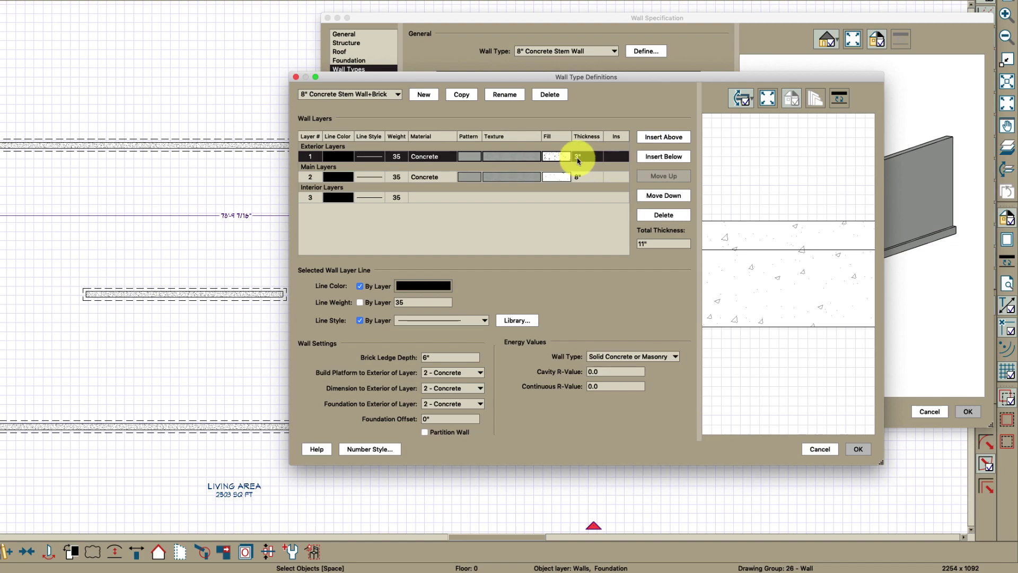
Insert a second exterior layer below the 3" layer and set its thickness to 1 7/16".
{"action": "left_click", "coordinate": [664, 157]}
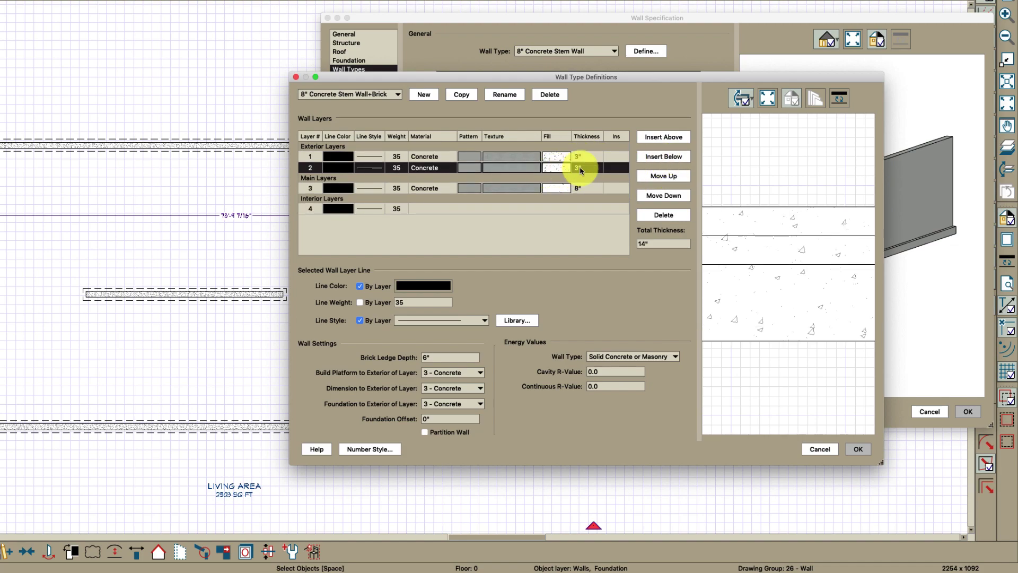
{"action": "left_click", "coordinate": [581, 169]}
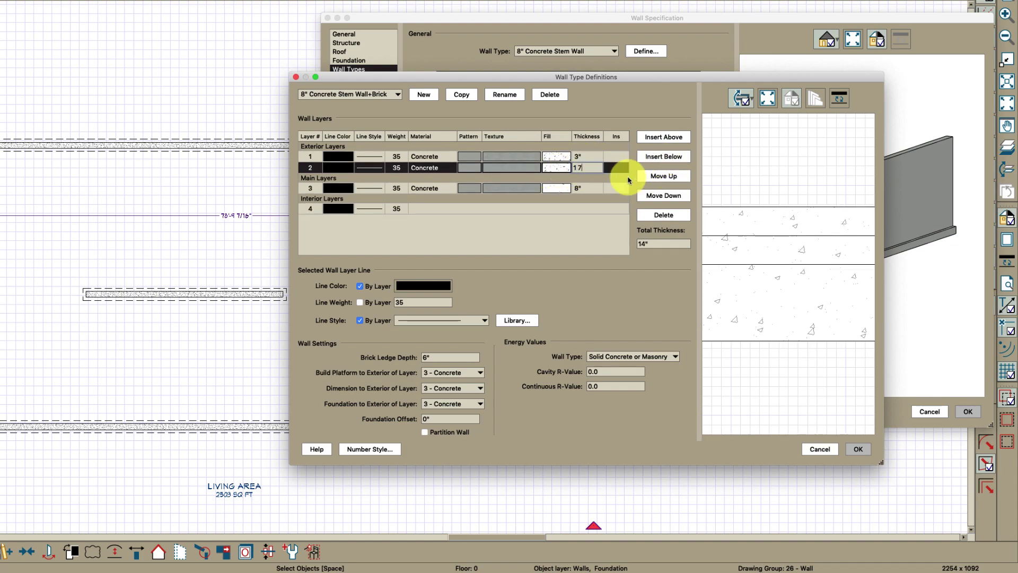
{"action": "type", "text": "1 7/16"}
{"action": "key", "text": "Return"}
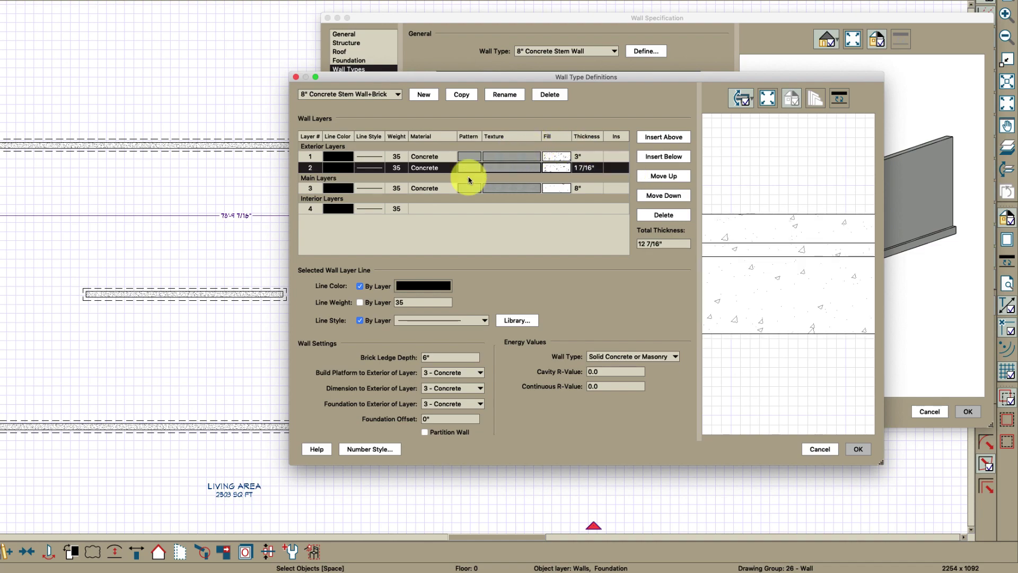
Assign the plan material Opening (no material) to the 1 7/16" exterior layer.
{"action": "left_click", "coordinate": [461, 167]}
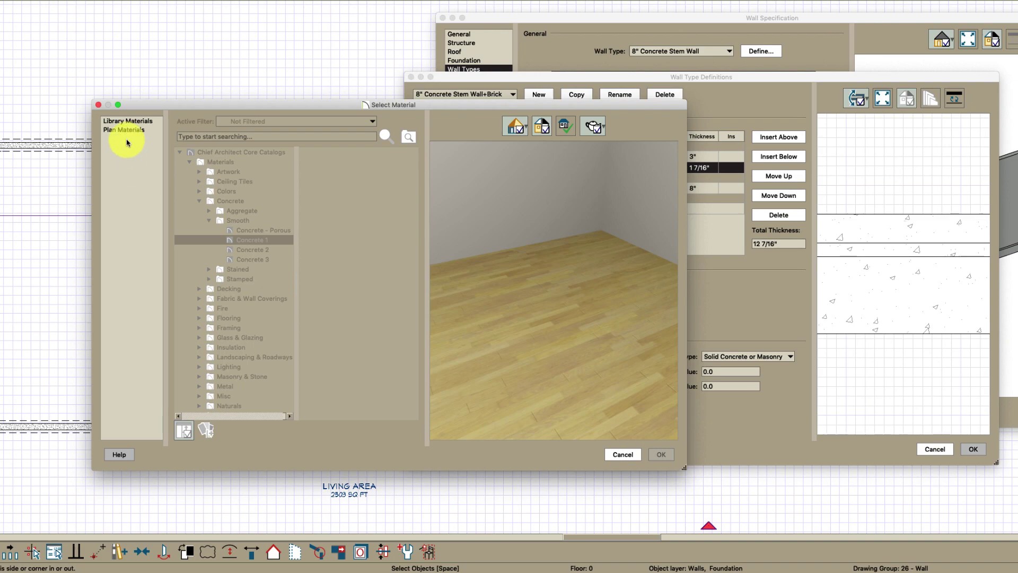
{"action": "left_click", "coordinate": [127, 129]}
{"action": "left_click", "coordinate": [178, 198]}
{"action": "key", "text": "o"}
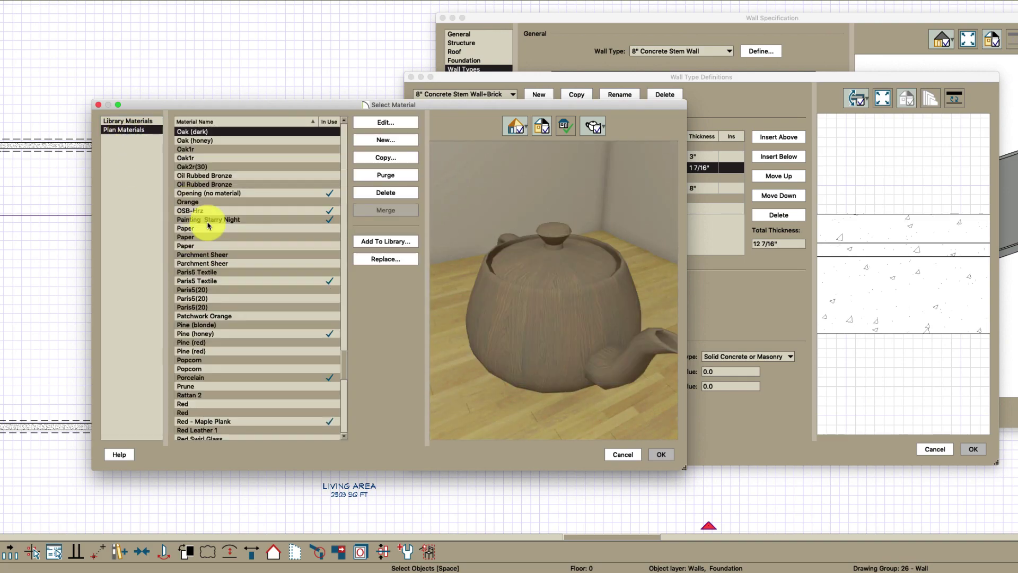
{"action": "left_click", "coordinate": [195, 193]}
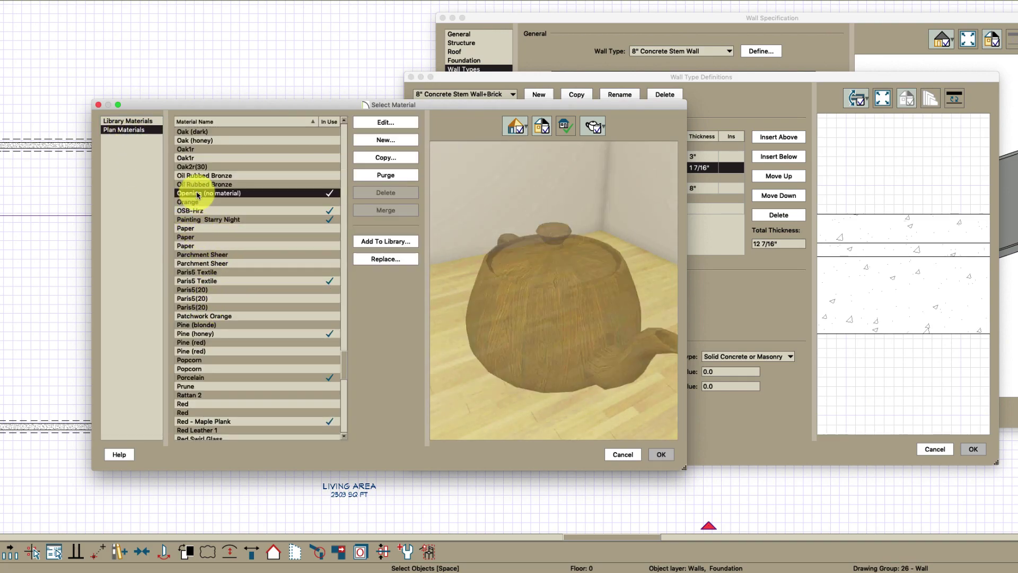
{"action": "left_click", "coordinate": [660, 454]}
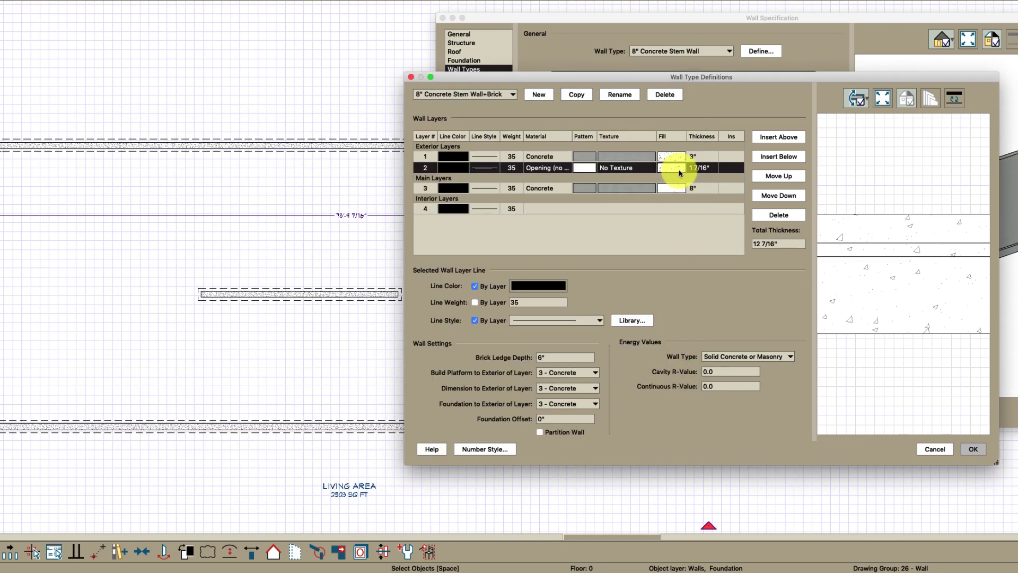
Give the 1 7/16" air gap layer a Solid fill that uses the background color.
{"action": "left_click", "coordinate": [679, 168]}
{"action": "left_click", "coordinate": [436, 31]}
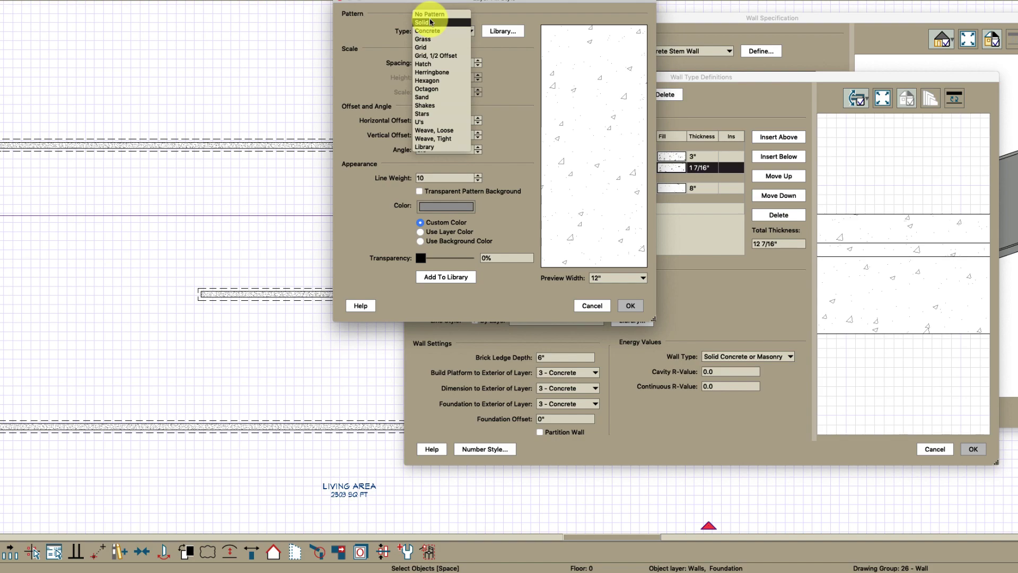
{"action": "left_click", "coordinate": [431, 22]}
{"action": "left_click", "coordinate": [443, 241]}
{"action": "left_click", "coordinate": [631, 307]}
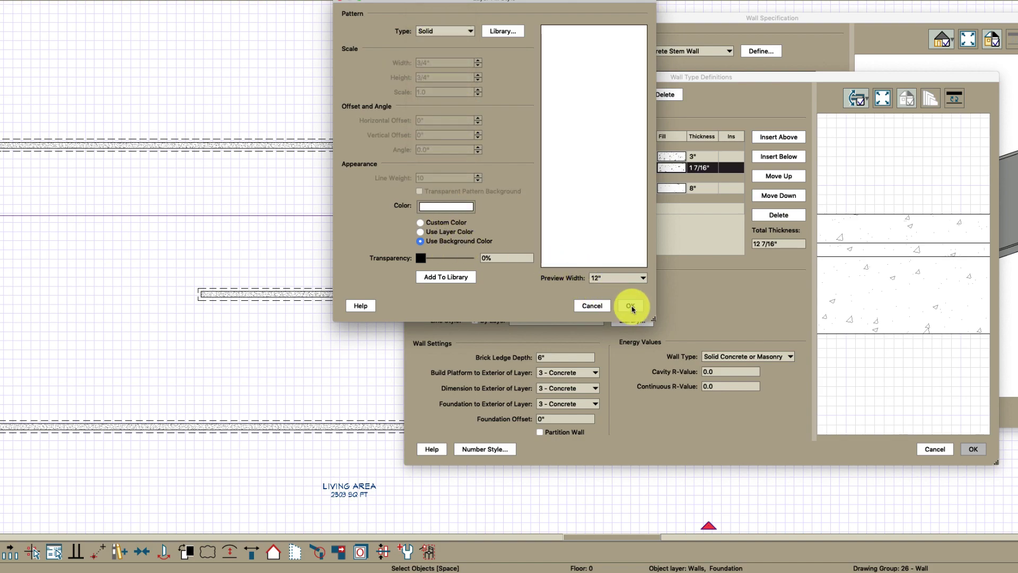
Assign the plan material Red3 Brick to the outermost 3" layer.
{"action": "left_click", "coordinate": [584, 157]}
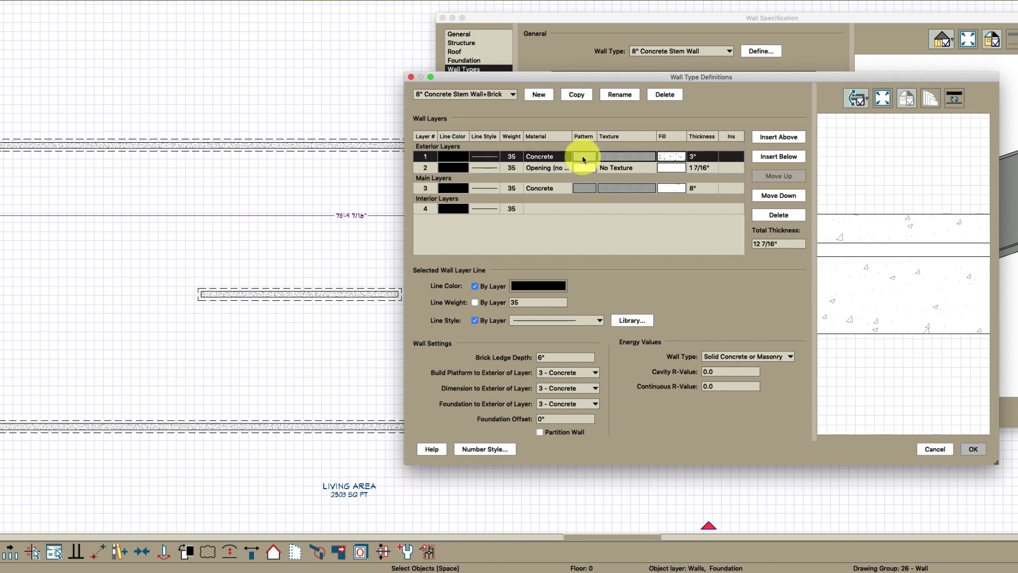
{"action": "left_click", "coordinate": [626, 158]}
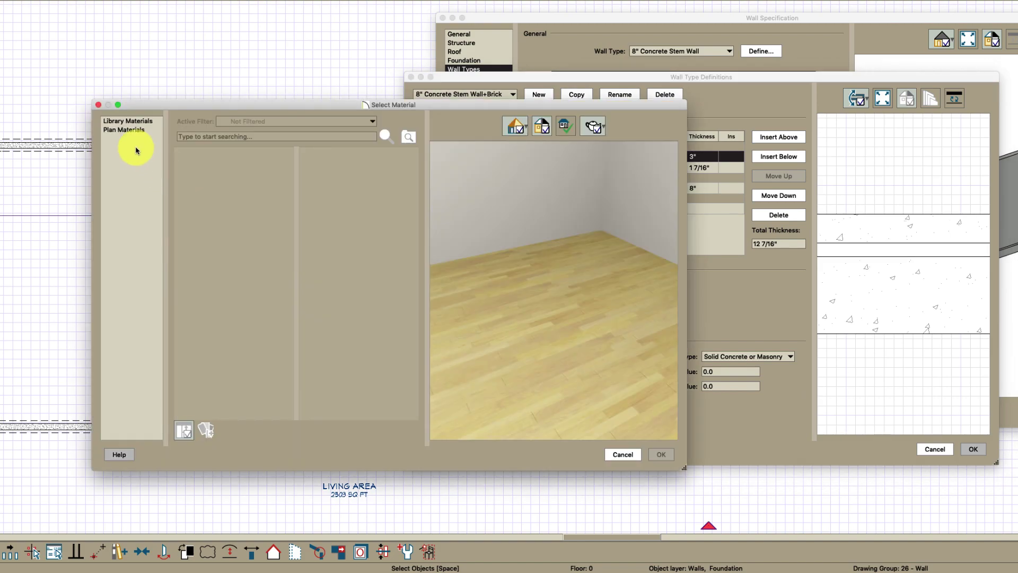
{"action": "left_click", "coordinate": [123, 129]}
{"action": "left_click", "coordinate": [201, 234]}
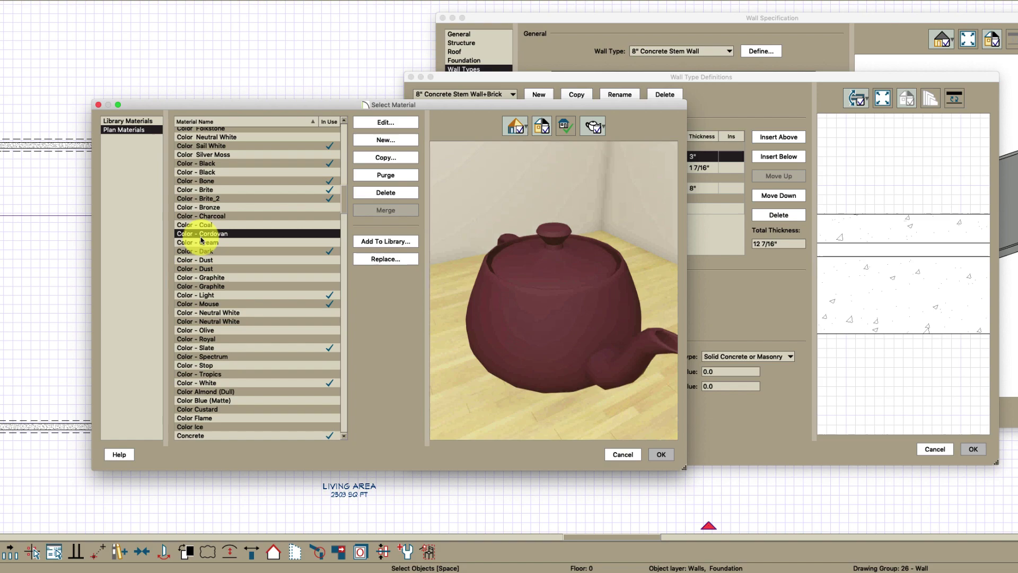
{"action": "key", "text": "r"}
{"action": "scroll", "coordinate": [237, 376], "scroll_direction": "down", "scroll_amount": 4}
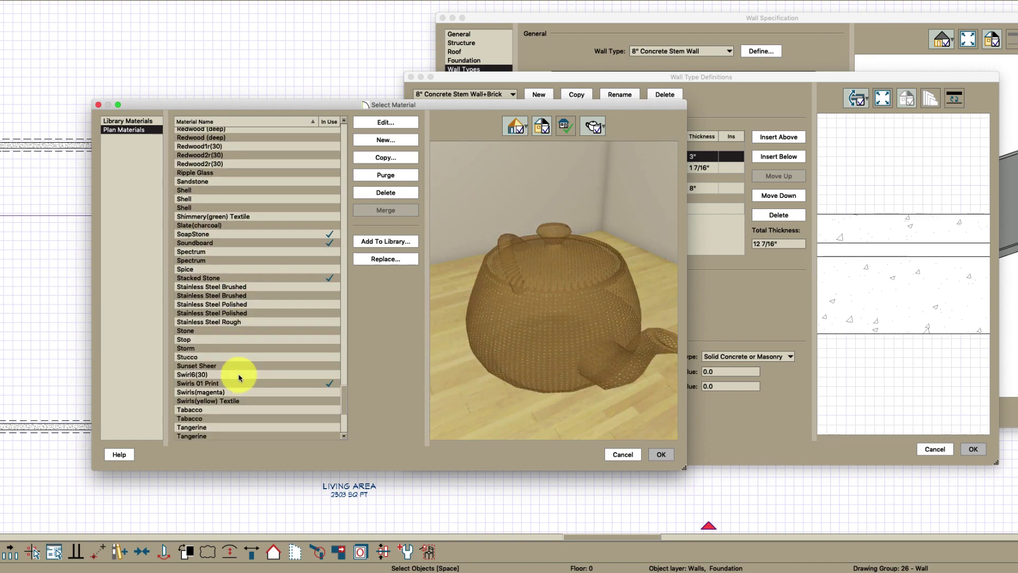
{"action": "scroll", "coordinate": [231, 377], "scroll_direction": "down", "scroll_amount": 6}
{"action": "scroll", "coordinate": [210, 319], "scroll_direction": "up", "scroll_amount": 5}
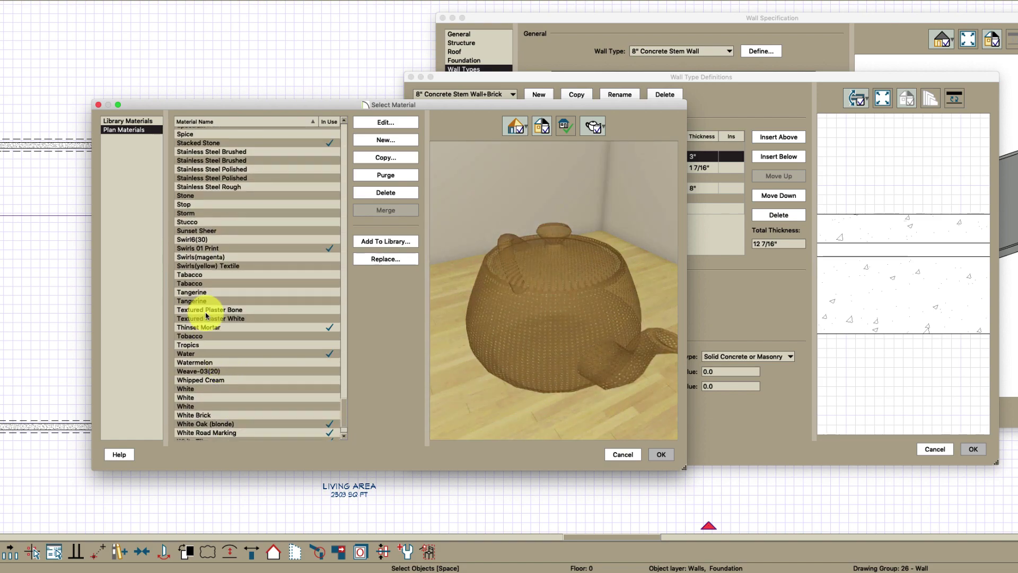
{"action": "scroll", "coordinate": [203, 238], "scroll_direction": "up", "scroll_amount": 4}
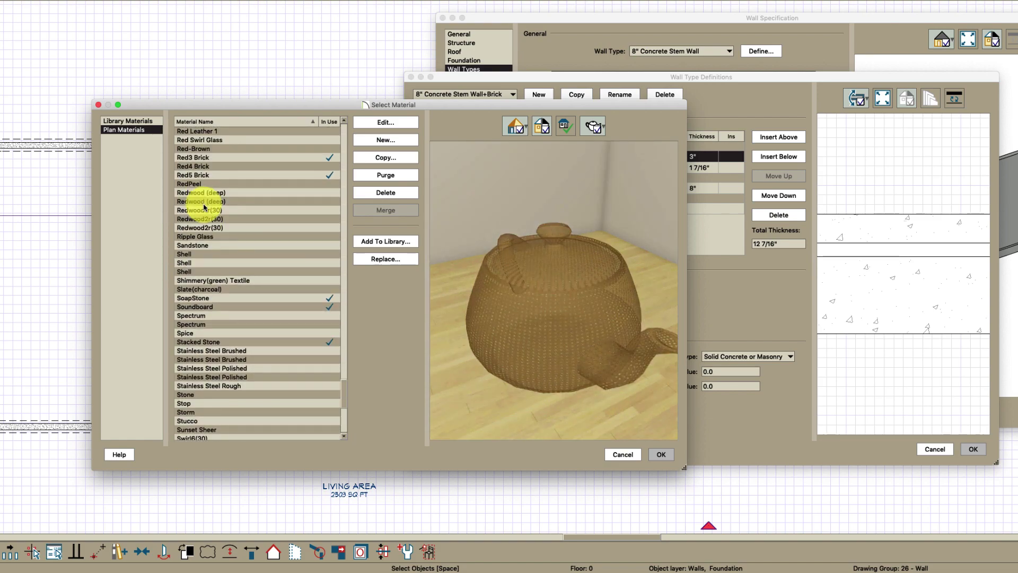
{"action": "left_click", "coordinate": [199, 157]}
{"action": "left_click", "coordinate": [661, 454]}
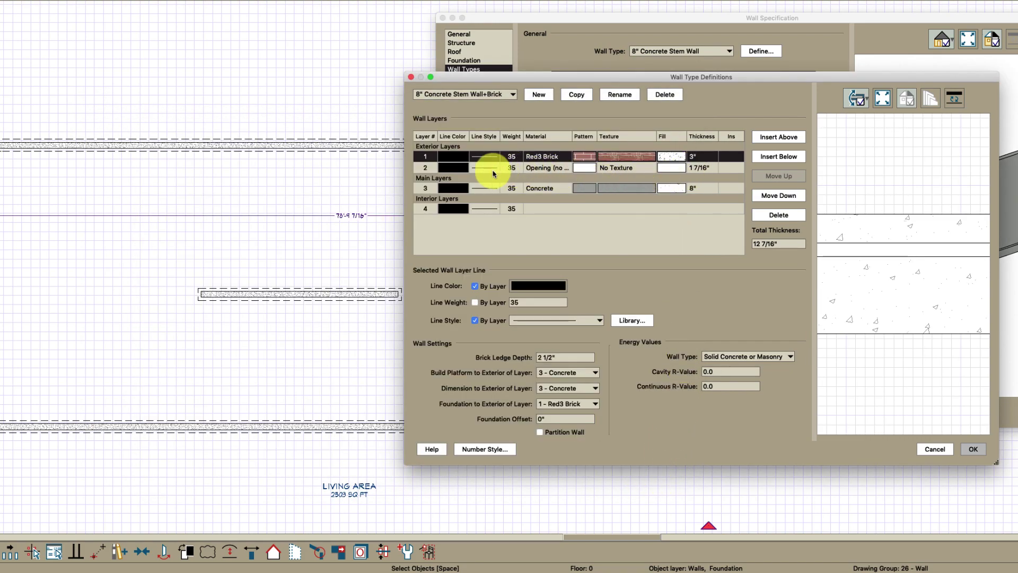
Give the brick layer a Hatch fill with 2" width, 45° angle and Cayenne color, and accept the wall type definition.
{"action": "left_click", "coordinate": [672, 154]}
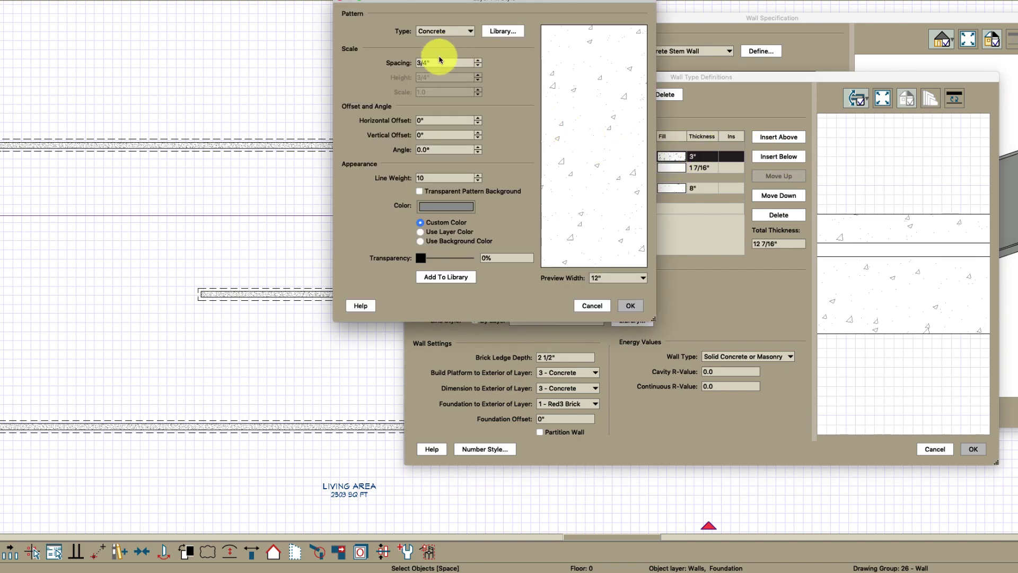
{"action": "left_click_drag", "start_coordinate": [440, 59], "coordinate": [381, 63]}
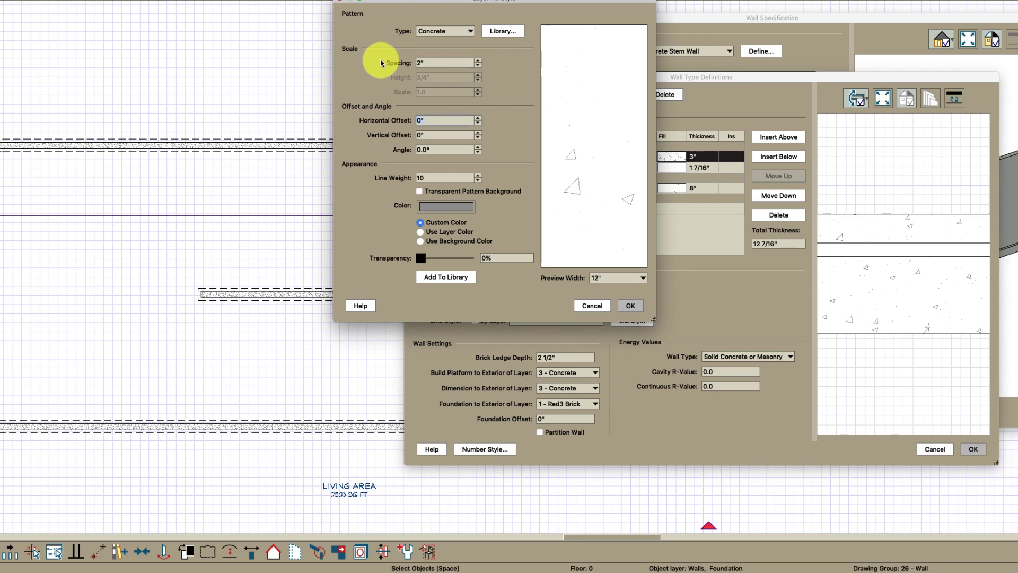
{"action": "left_click", "coordinate": [441, 30]}
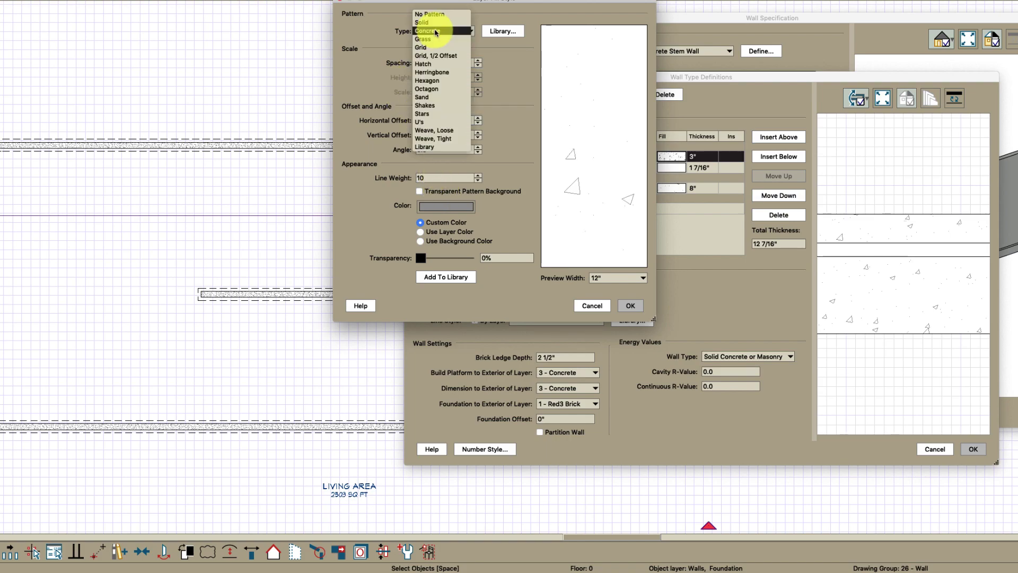
{"action": "left_click", "coordinate": [429, 65]}
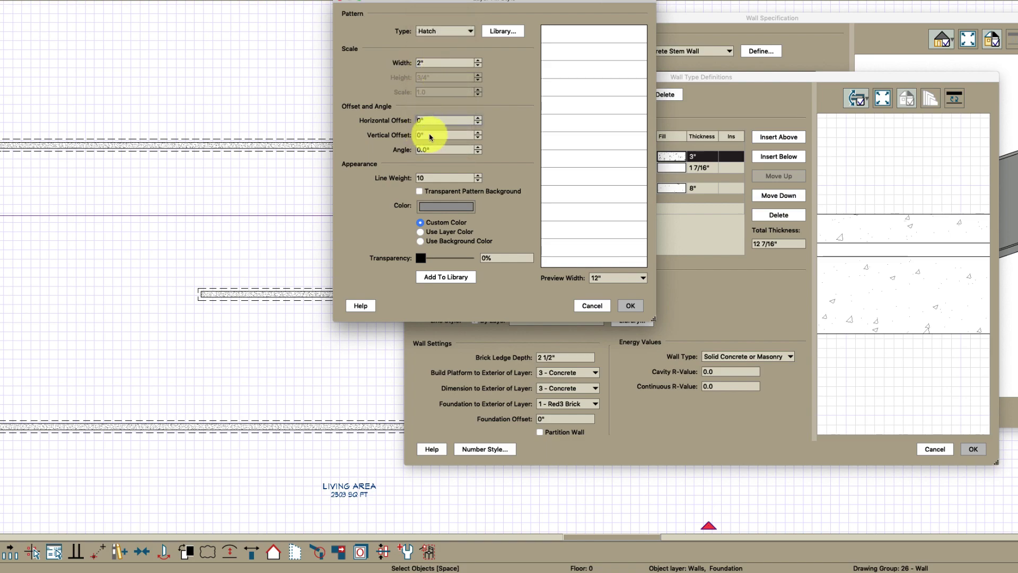
{"action": "left_click_drag", "start_coordinate": [440, 151], "coordinate": [404, 147]}
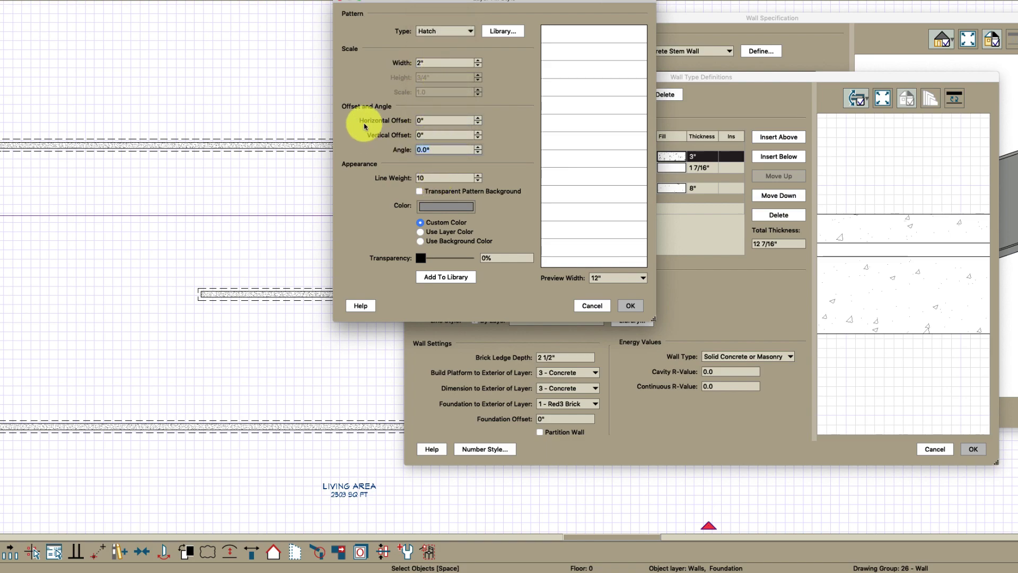
{"action": "key", "text": "Tab"}
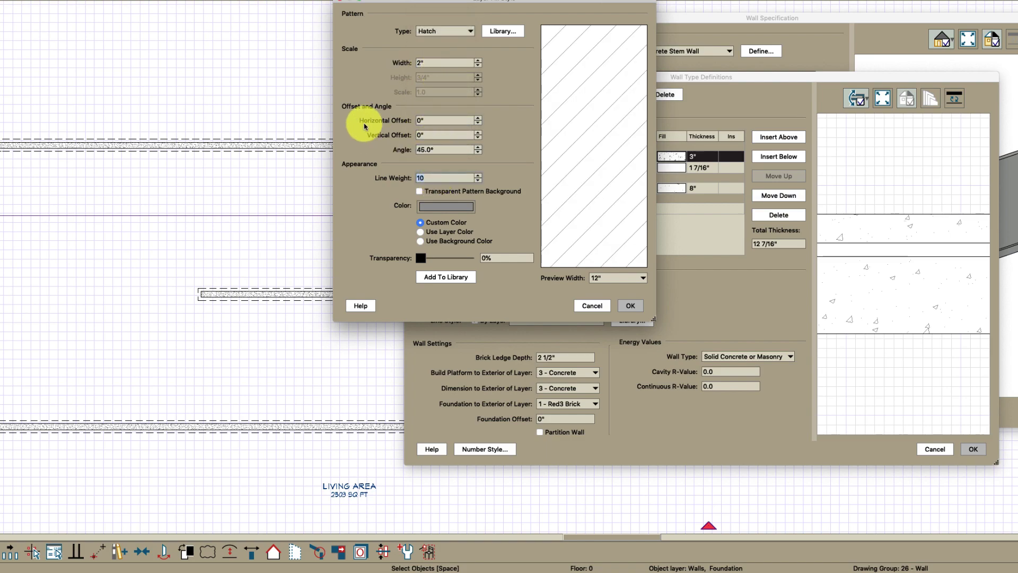
{"action": "left_click", "coordinate": [438, 212]}
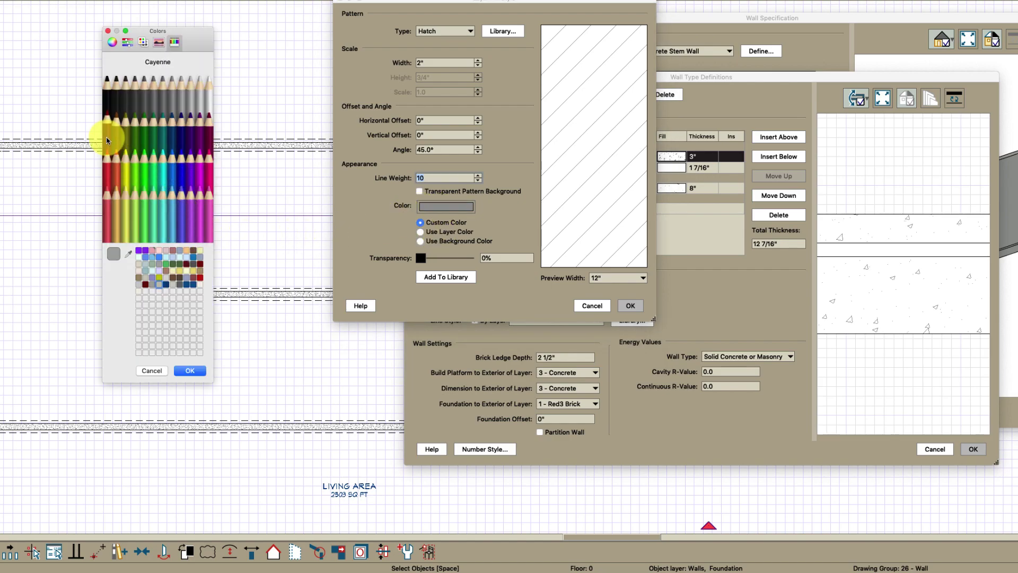
{"action": "left_click", "coordinate": [191, 369]}
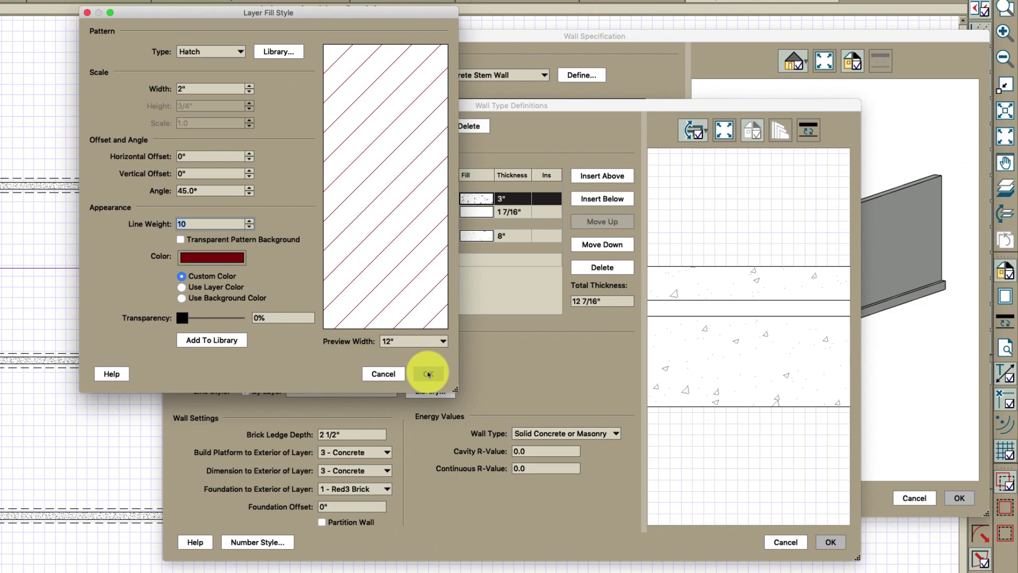
{"action": "left_click", "coordinate": [630, 306]}
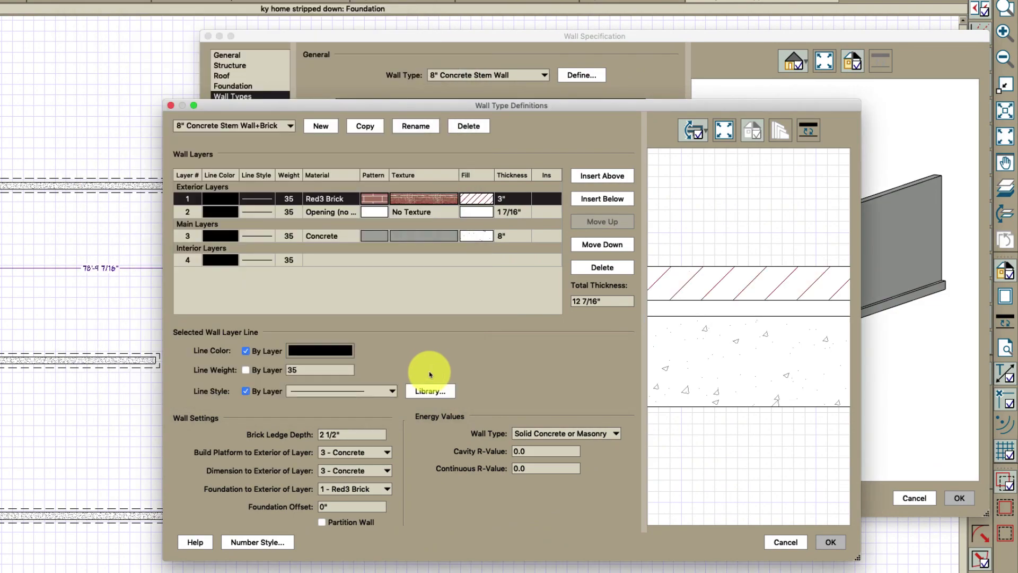
{"action": "left_click", "coordinate": [830, 542]}
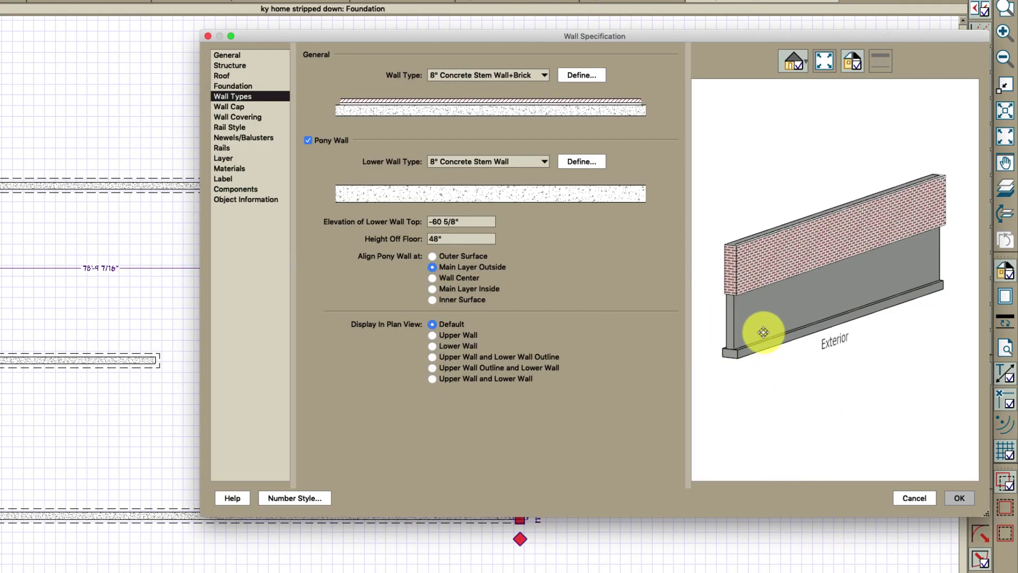
Set the concrete main layer of the 8" Concrete Stem Wall+Brick type to 4" thick.
{"action": "left_click_drag", "start_coordinate": [766, 329], "coordinate": [830, 320]}
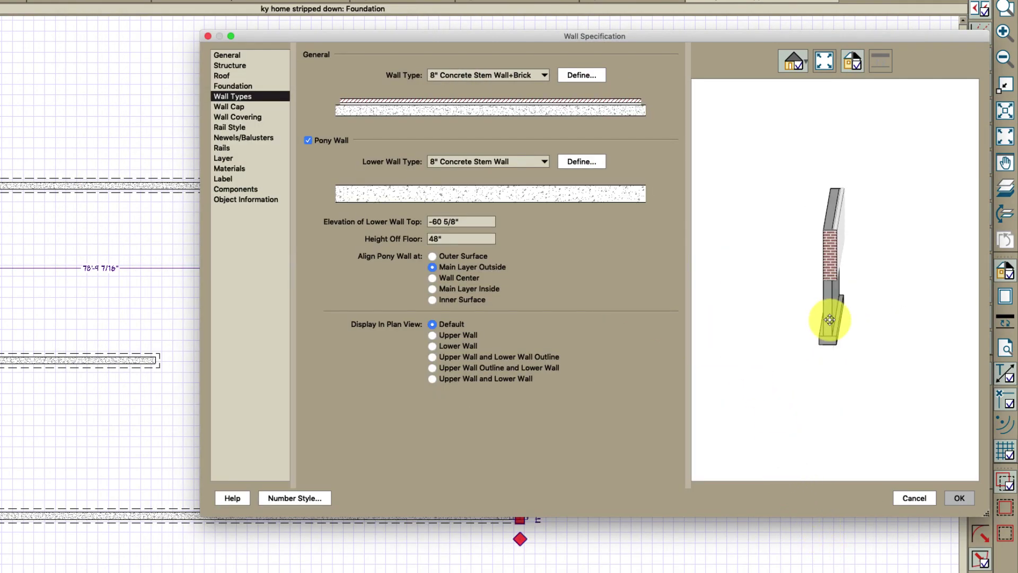
{"action": "left_click", "coordinate": [581, 75]}
{"action": "left_click", "coordinate": [516, 237]}
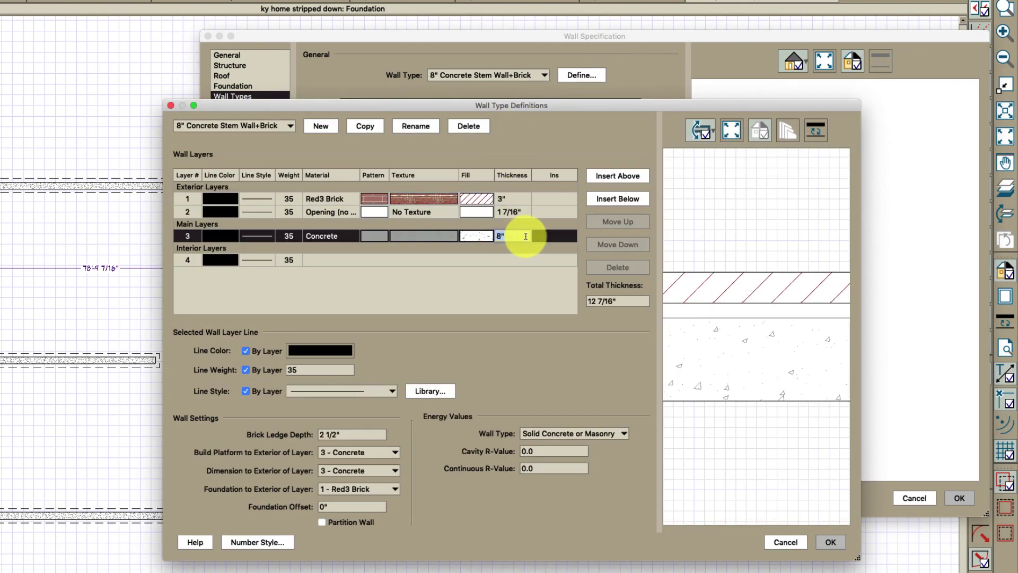
{"action": "type", "text": "4"}
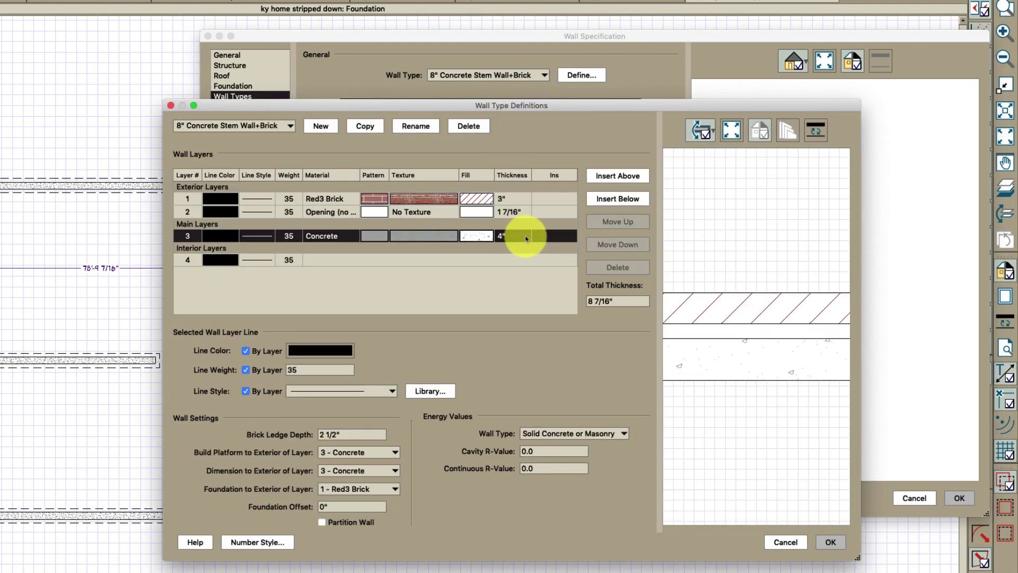
{"action": "left_click", "coordinate": [830, 541]}
Align the pony wall at the Inner Surface and apply the wall specification to the foundation end wall.
{"action": "left_click_drag", "start_coordinate": [779, 366], "coordinate": [822, 318]}
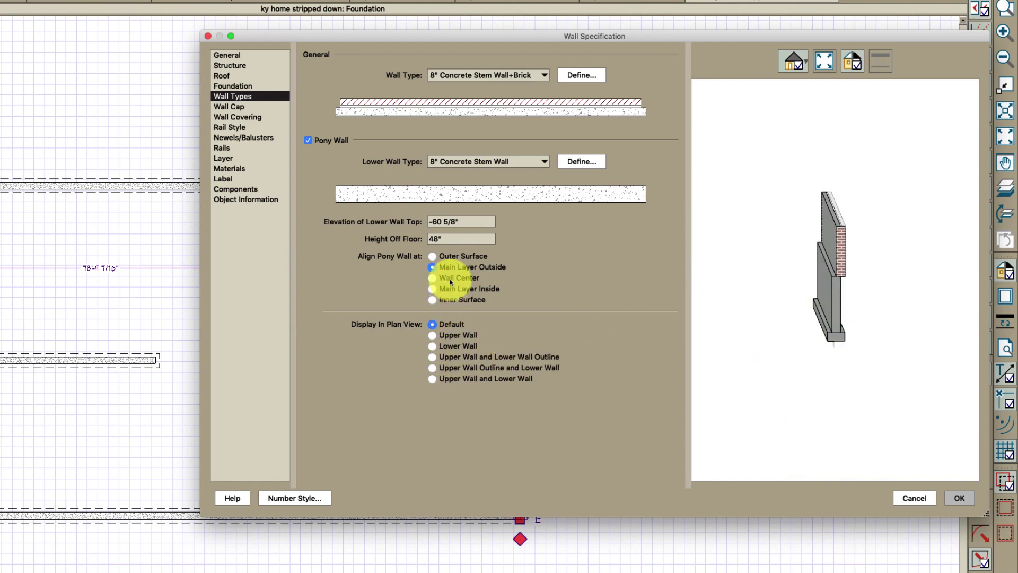
{"action": "left_click", "coordinate": [433, 300]}
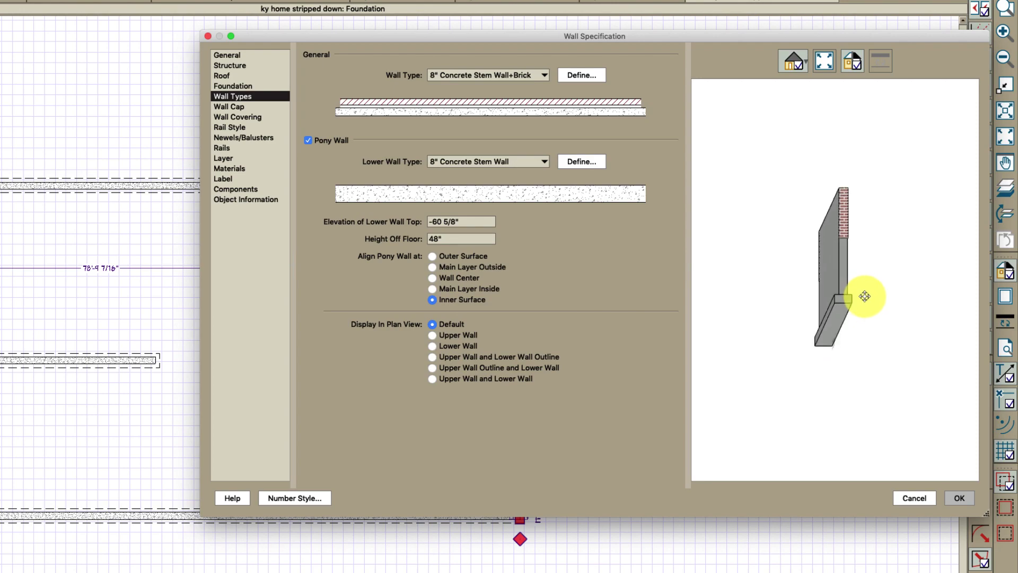
{"action": "left_click_drag", "start_coordinate": [864, 295], "coordinate": [789, 241]}
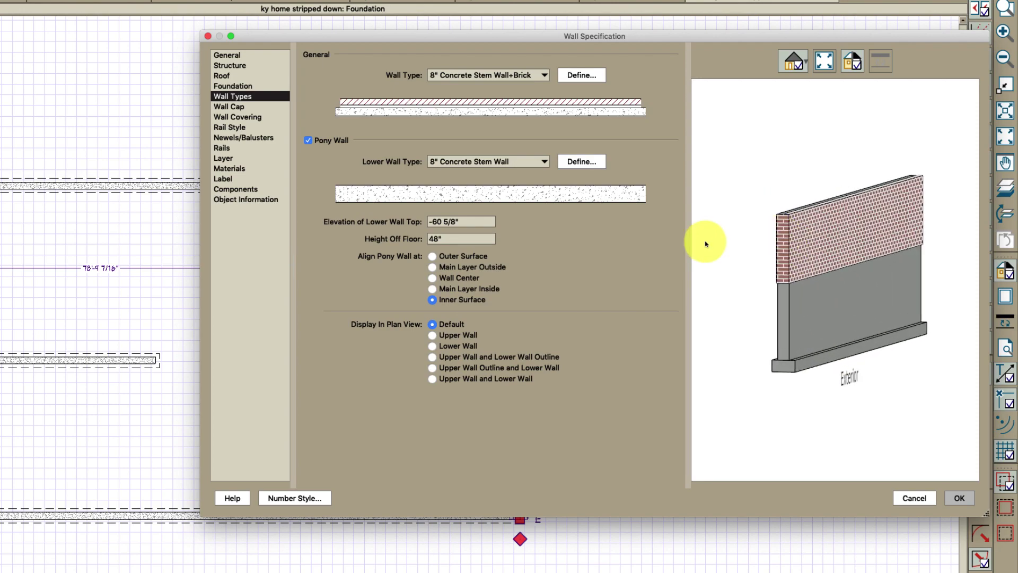
{"action": "left_click_drag", "start_coordinate": [453, 238], "coordinate": [409, 234]}
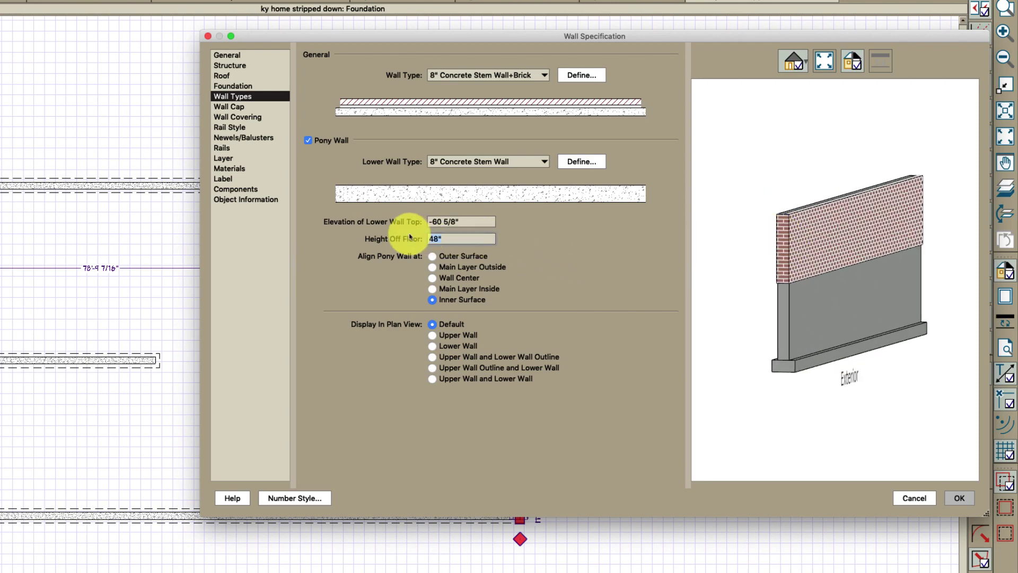
{"action": "left_click", "coordinate": [449, 240]}
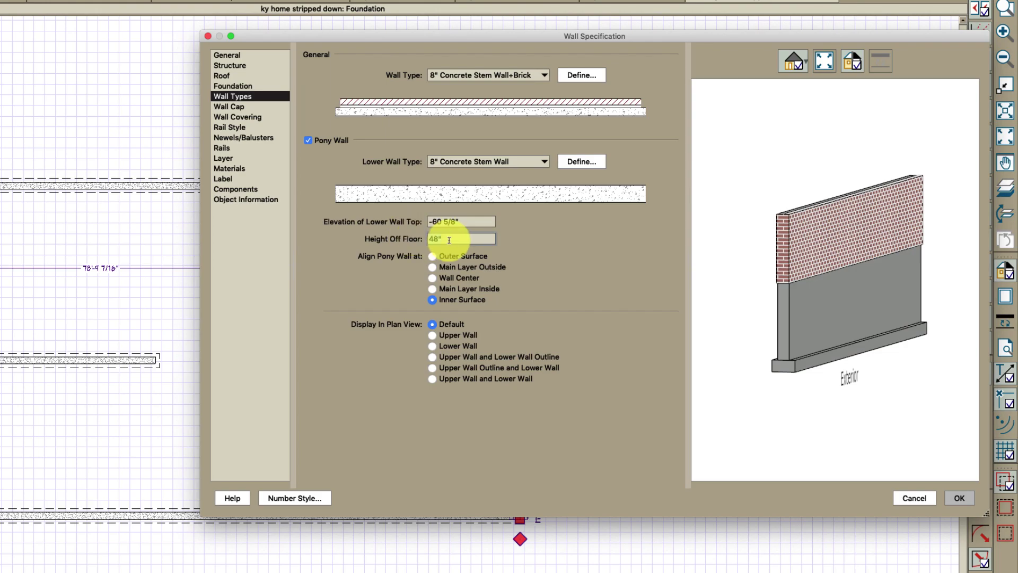
{"action": "key", "text": "Tab"}
{"action": "left_click_drag", "start_coordinate": [937, 268], "coordinate": [839, 270]}
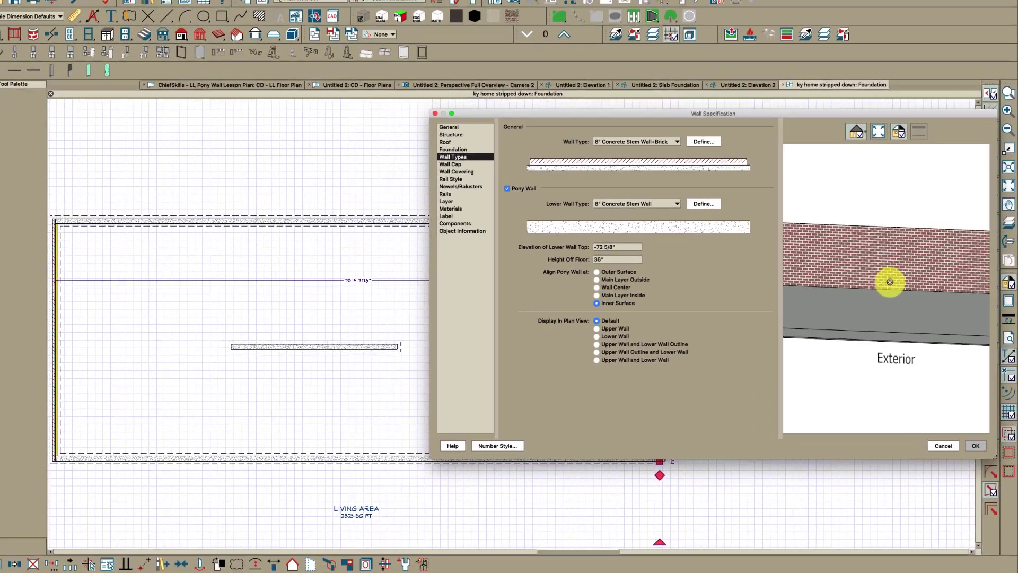
{"action": "left_click", "coordinate": [975, 445]}
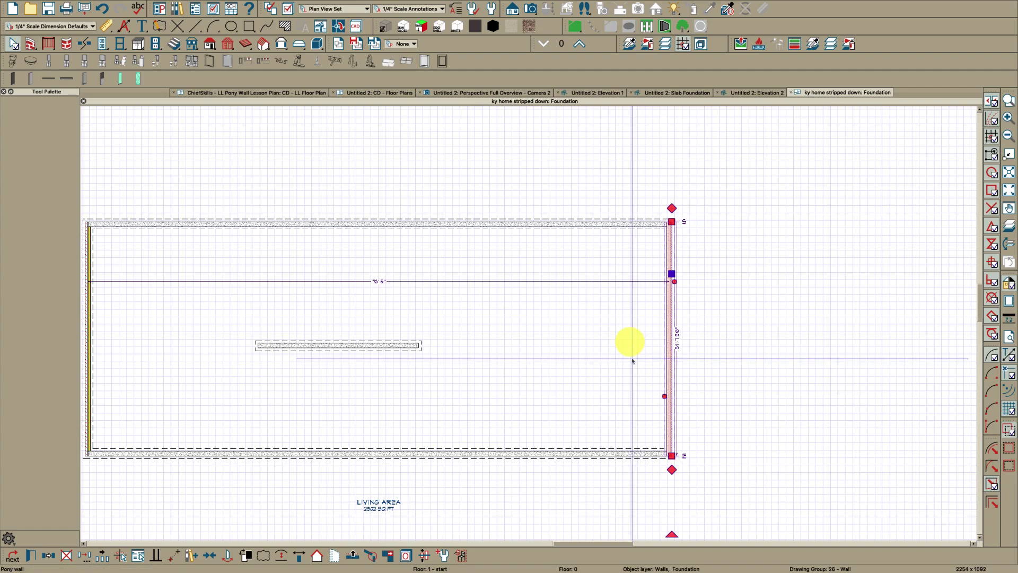
Create a cross section/elevation view looking at the outside of the pony wall end of the foundation.
{"action": "key", "text": "Escape"}
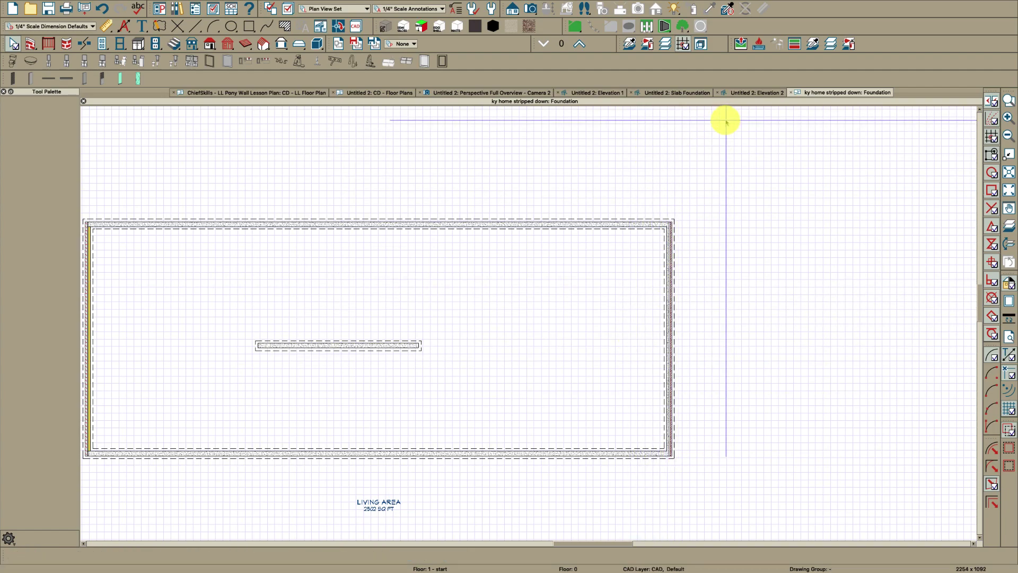
{"action": "key", "text": "e"}
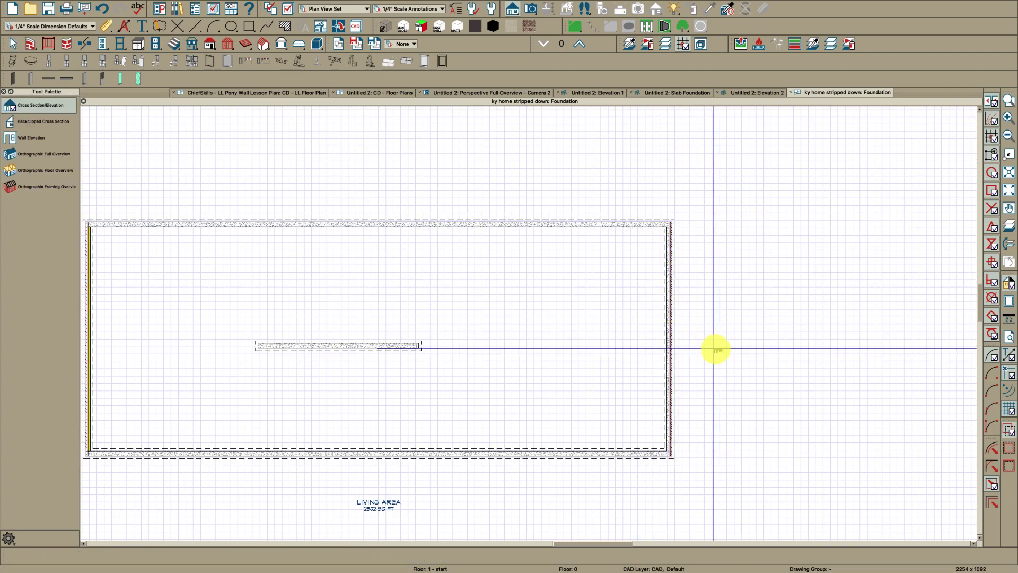
{"action": "left_click_drag", "start_coordinate": [715, 350], "coordinate": [636, 349]}
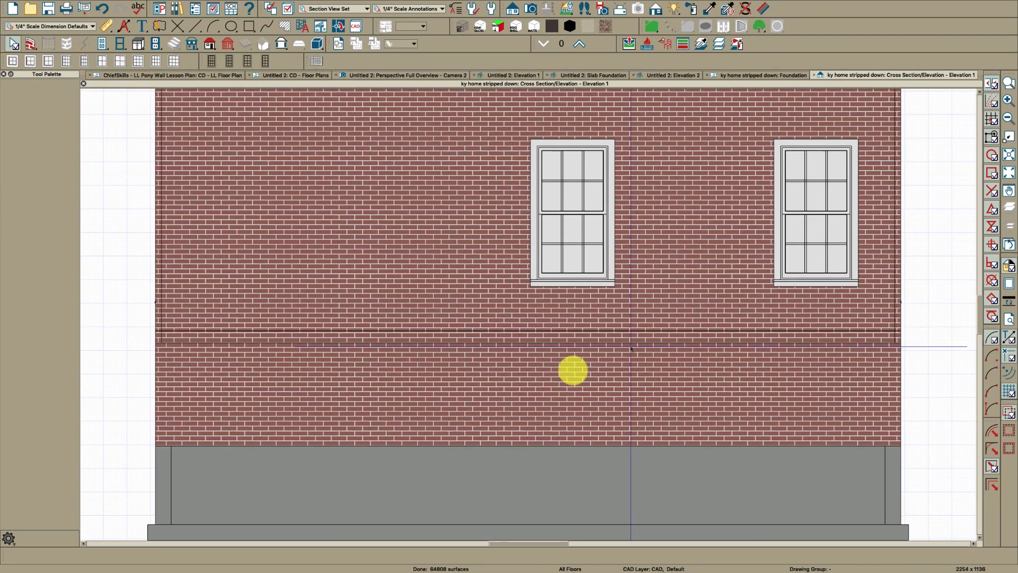
Create a perspective full overview and examine the lowered brick ledge and the foundation corner beside the pony wall.
{"action": "scroll", "coordinate": [630, 349], "scroll_direction": "down", "scroll_amount": 1}
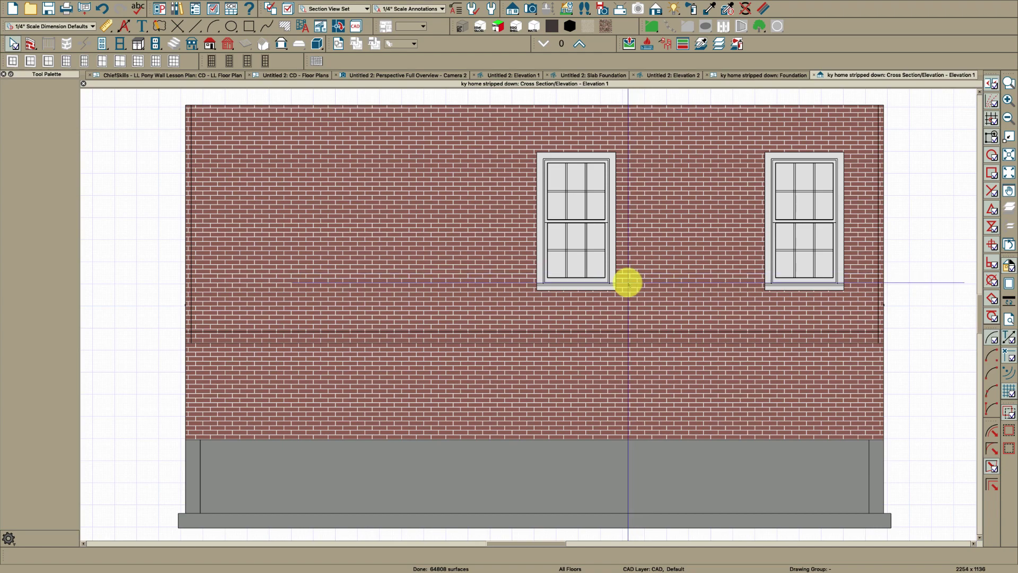
{"action": "key", "text": "shift+3"}
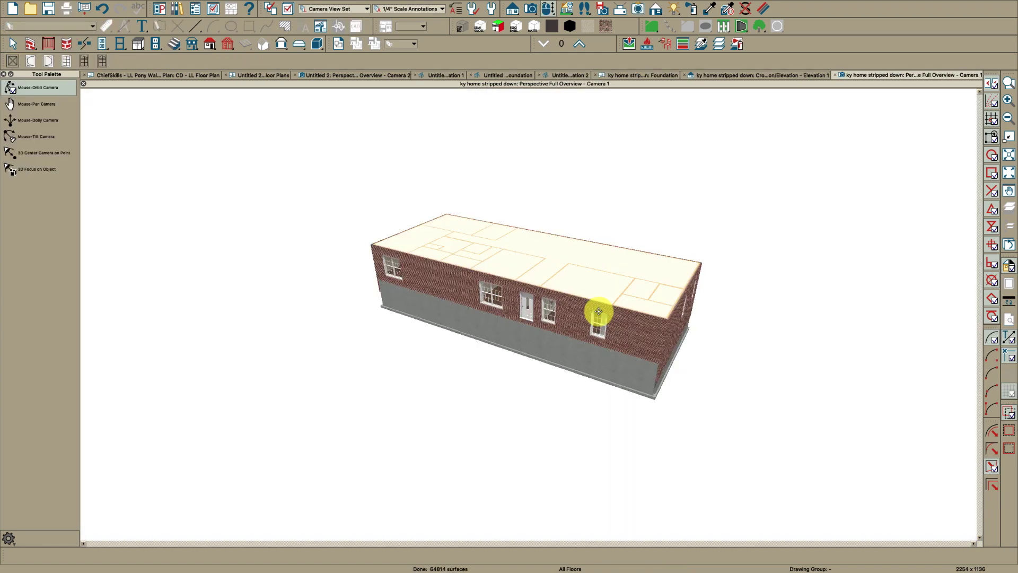
{"action": "left_click_drag", "start_coordinate": [601, 333], "coordinate": [549, 290]}
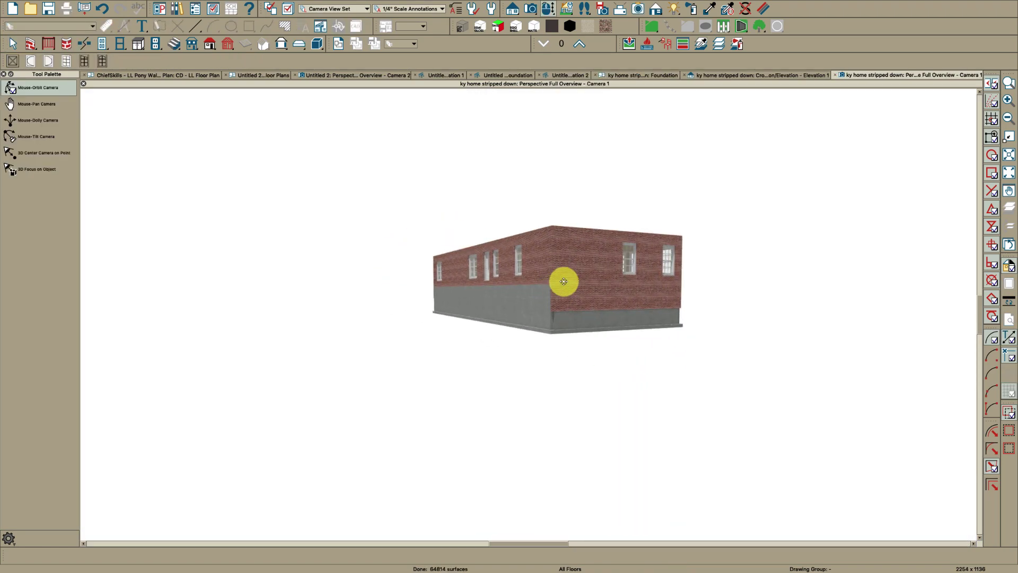
{"action": "scroll", "coordinate": [563, 281], "scroll_direction": "up", "scroll_amount": 3}
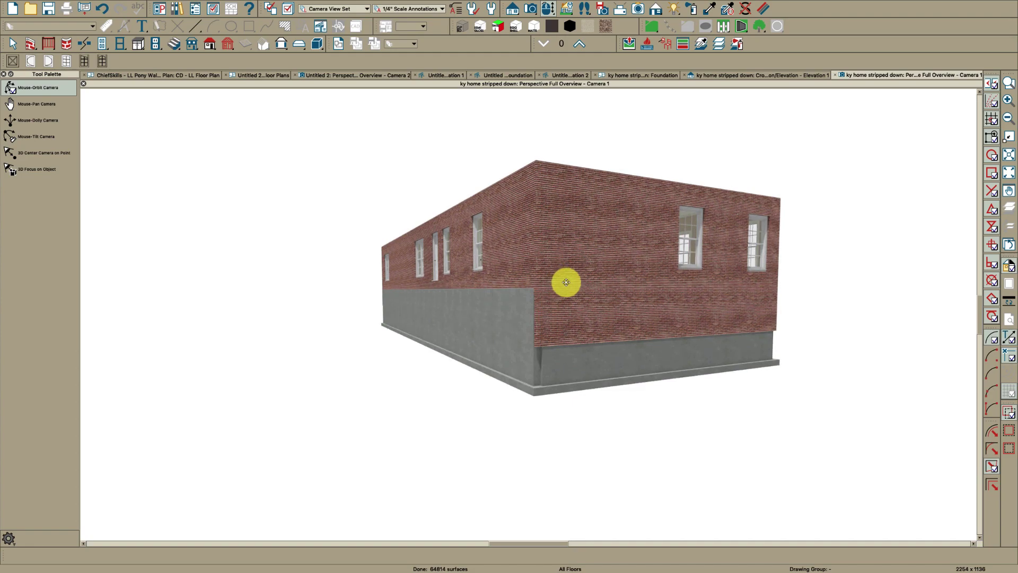
{"action": "left_click_drag", "start_coordinate": [568, 281], "coordinate": [649, 325]}
{"action": "scroll", "coordinate": [681, 364], "scroll_direction": "up", "scroll_amount": 3}
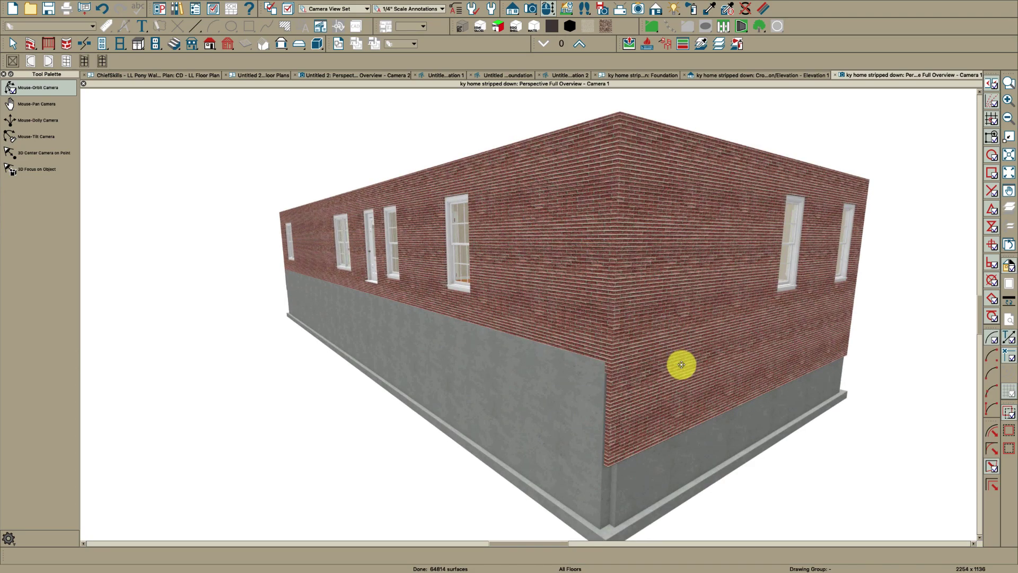
{"action": "left_click_drag", "start_coordinate": [682, 364], "coordinate": [698, 346]}
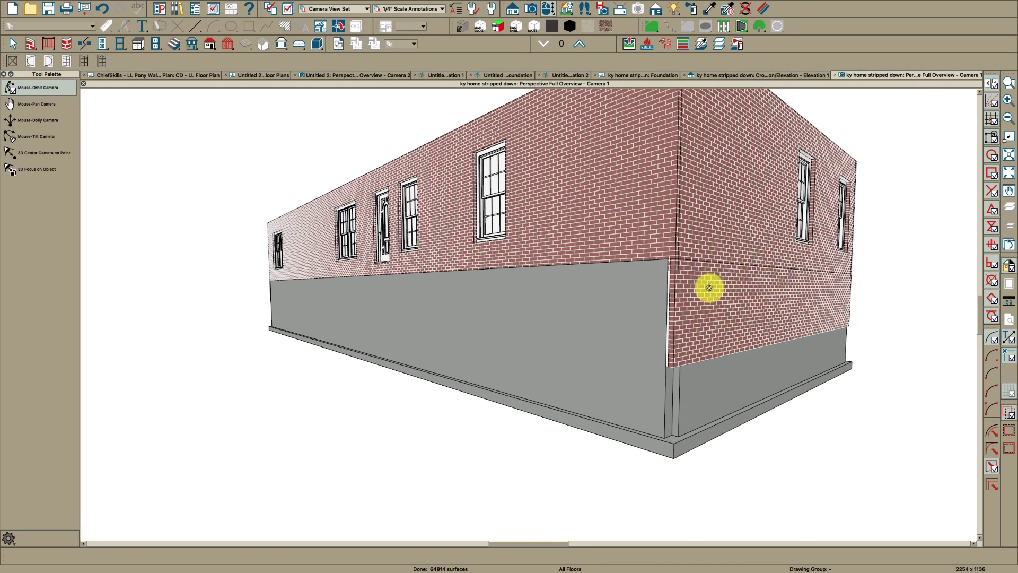
{"action": "left_click_drag", "start_coordinate": [709, 288], "coordinate": [697, 289]}
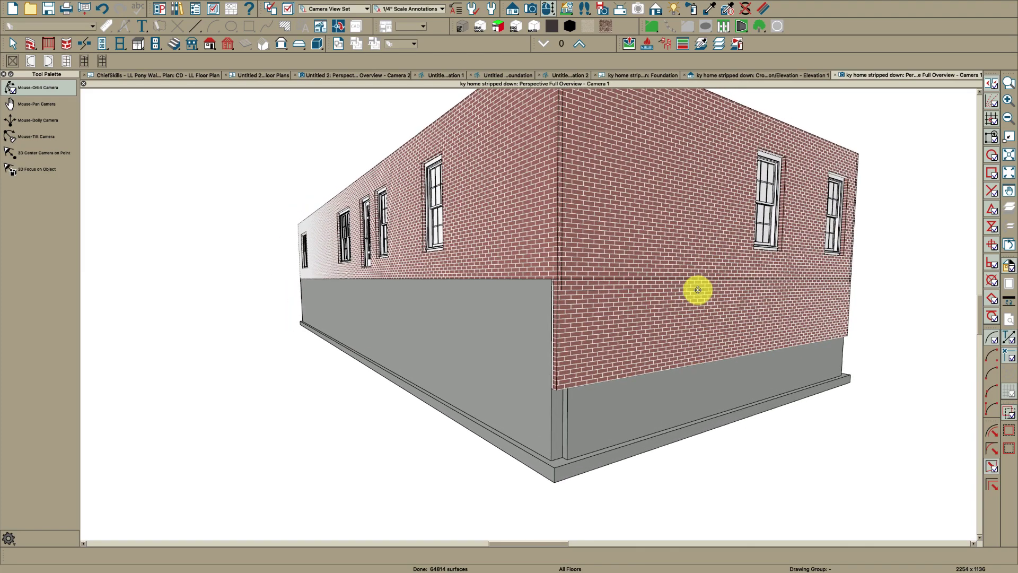
In the end wall elevation, break the brick's lower edge between the two windows and raise the longer section 12" to form the first step.
{"action": "left_click", "coordinate": [834, 75]}
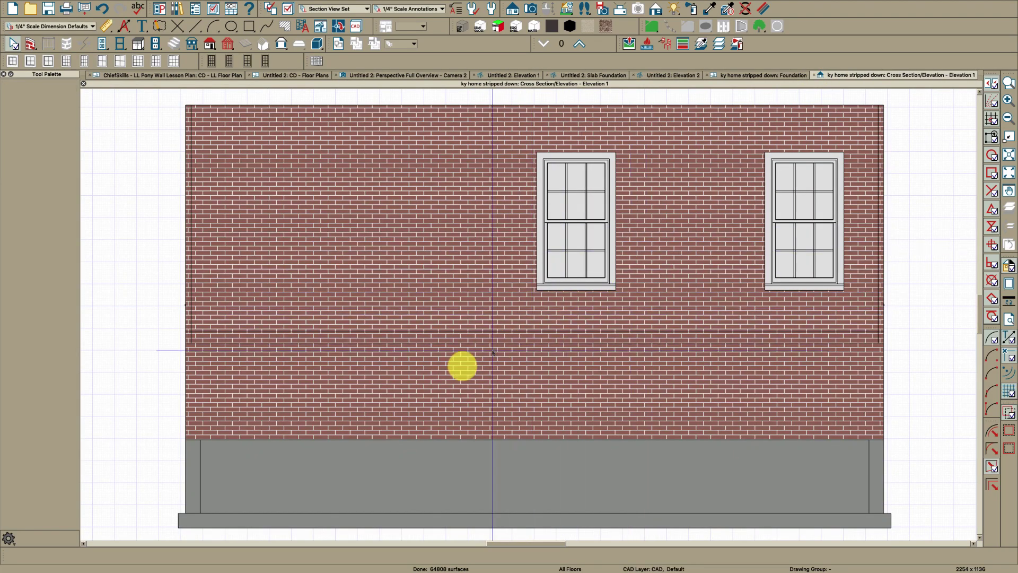
{"action": "left_click", "coordinate": [346, 427]}
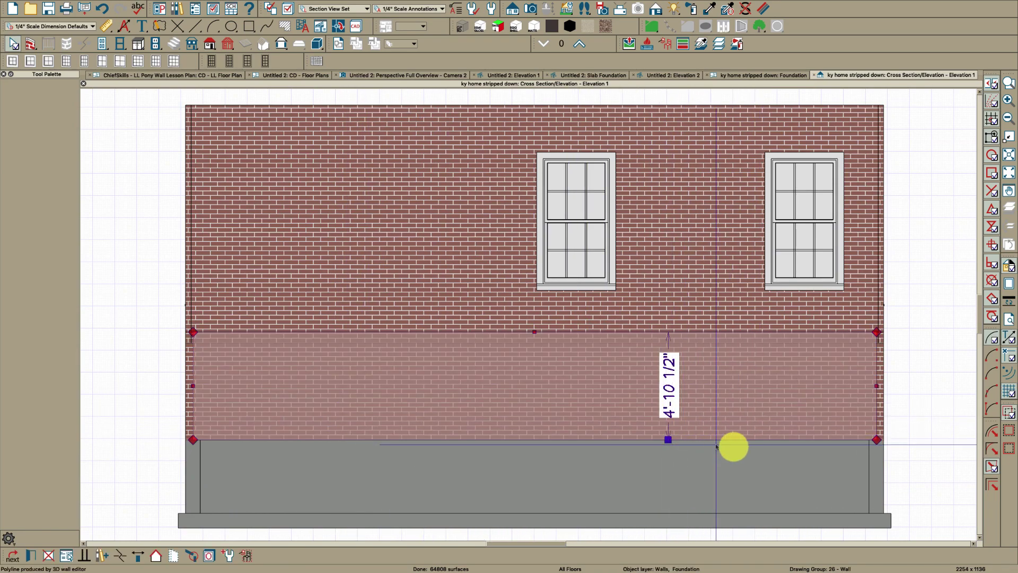
{"action": "left_click", "coordinate": [754, 440]}
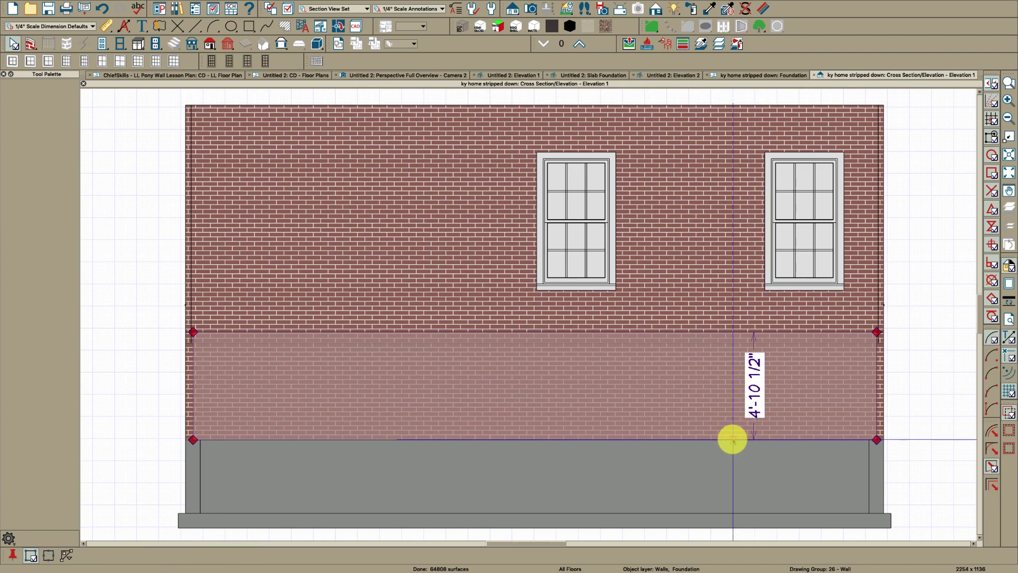
{"action": "left_click_drag", "start_coordinate": [733, 440], "coordinate": [722, 417]}
{"action": "left_click", "coordinate": [733, 439]}
{"action": "key", "text": "Tab"}
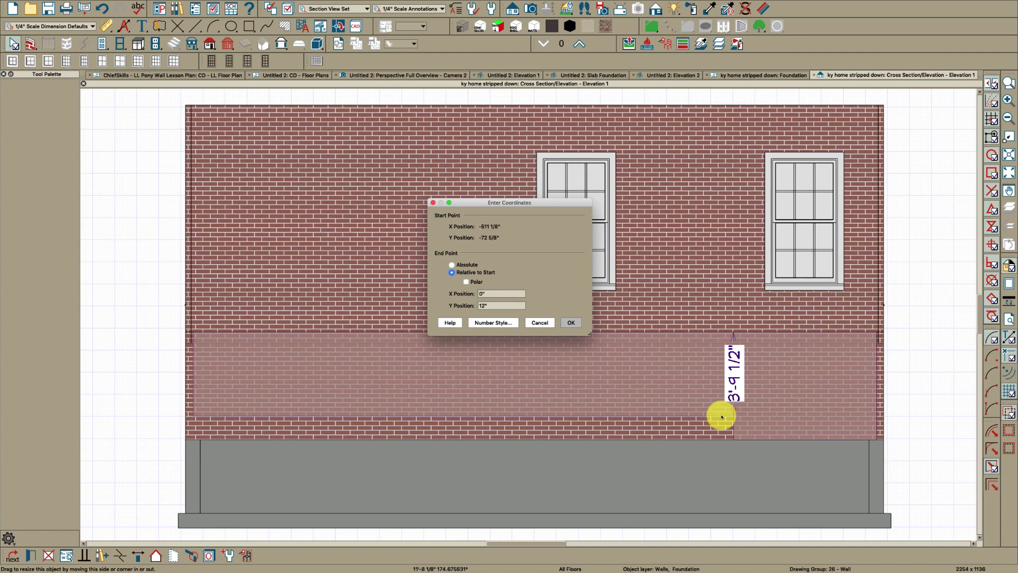
{"action": "key", "text": "Escape"}
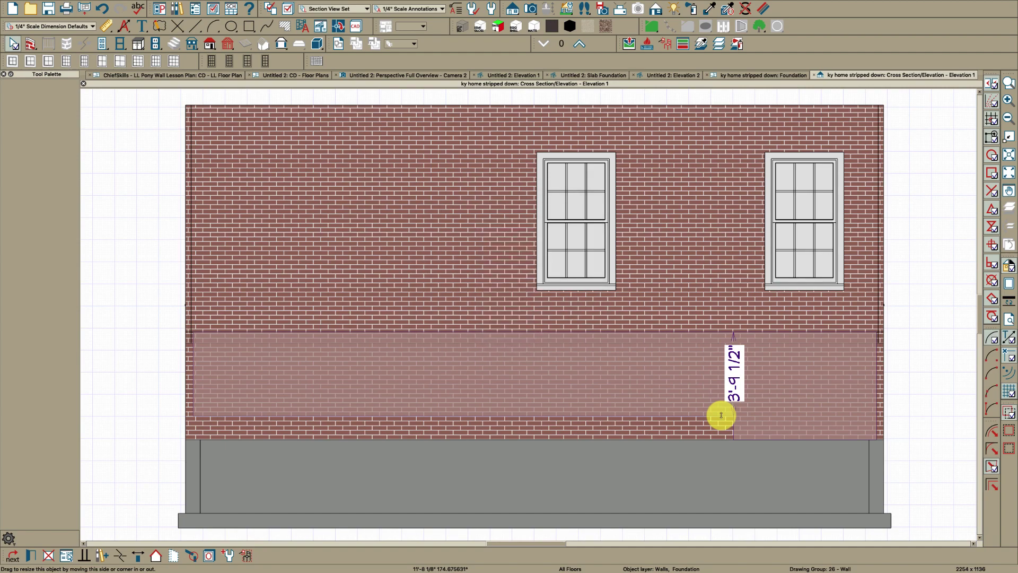
{"action": "left_click_drag", "start_coordinate": [721, 416], "coordinate": [721, 416]}
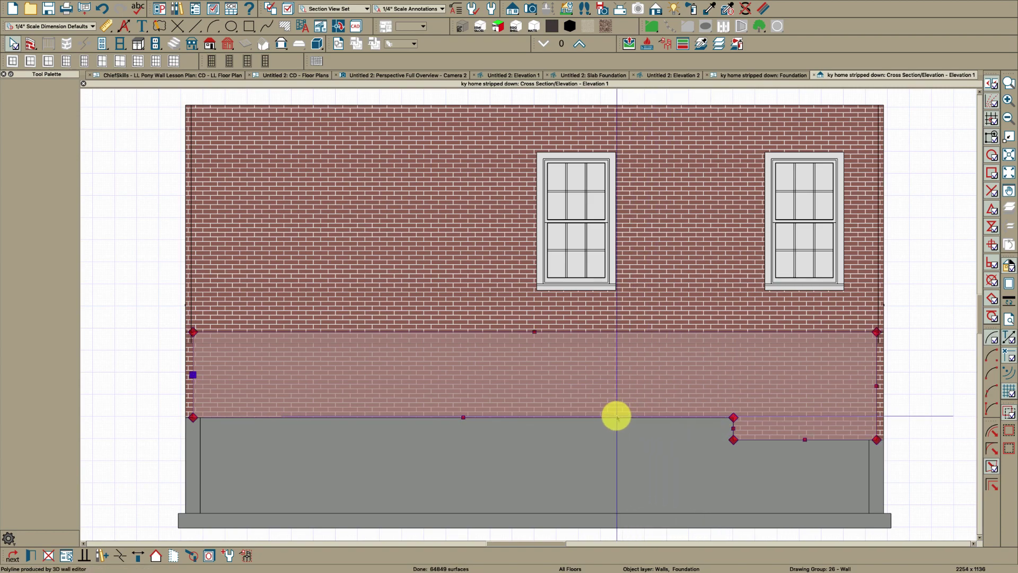
Break the raised concrete top edge below the middle window and raise its far section 12" for the second step.
{"action": "left_click_drag", "start_coordinate": [595, 416], "coordinate": [596, 417]}
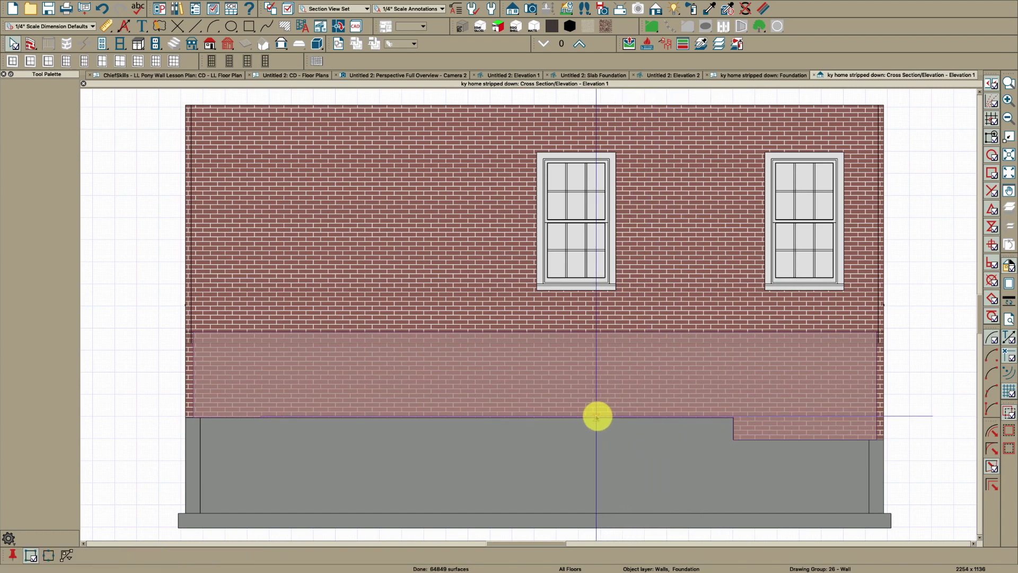
{"action": "left_click", "coordinate": [596, 416]}
{"action": "left_click", "coordinate": [581, 417]}
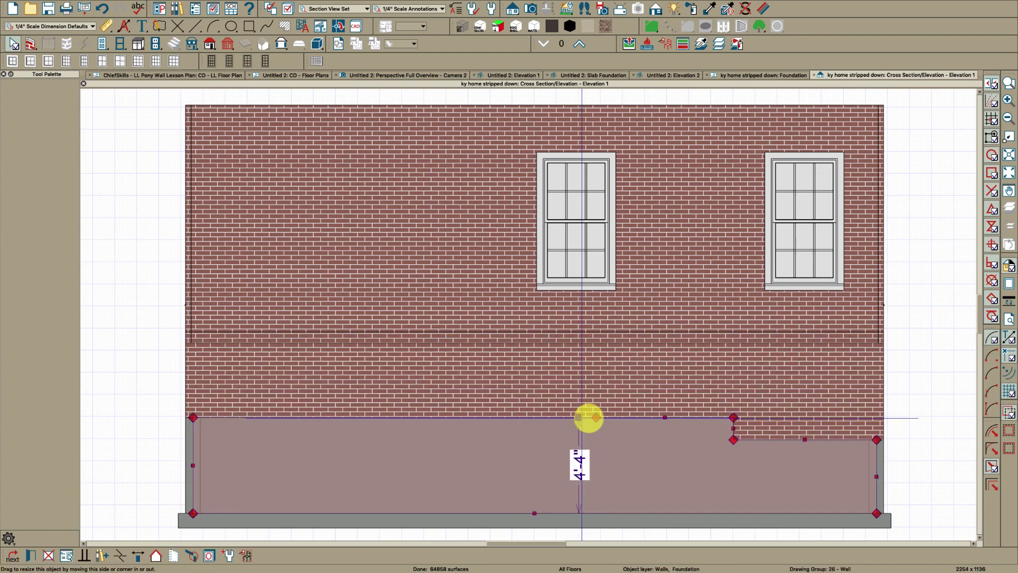
{"action": "left_click_drag", "start_coordinate": [581, 417], "coordinate": [579, 388]}
{"action": "key", "text": "Tab"}
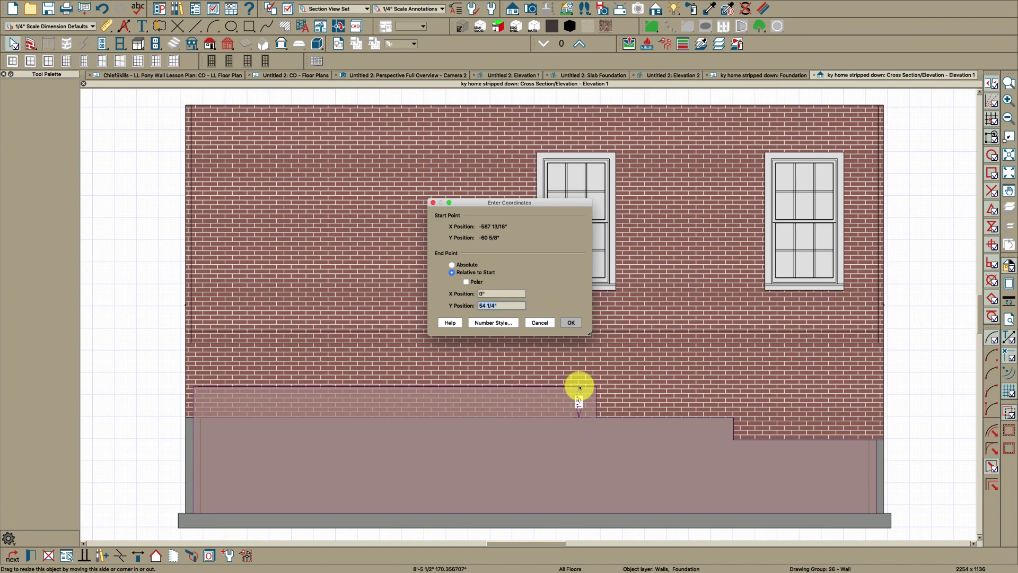
{"action": "key", "text": "Return"}
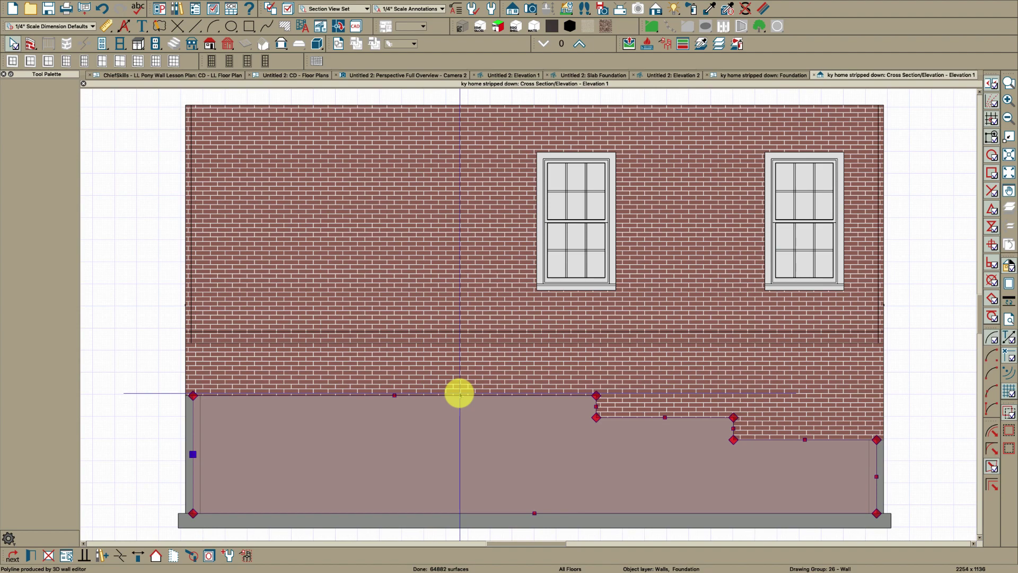
Break the highest concrete top edge again near its middle and raise the end section 12" for the third step.
{"action": "key", "text": "Escape"}
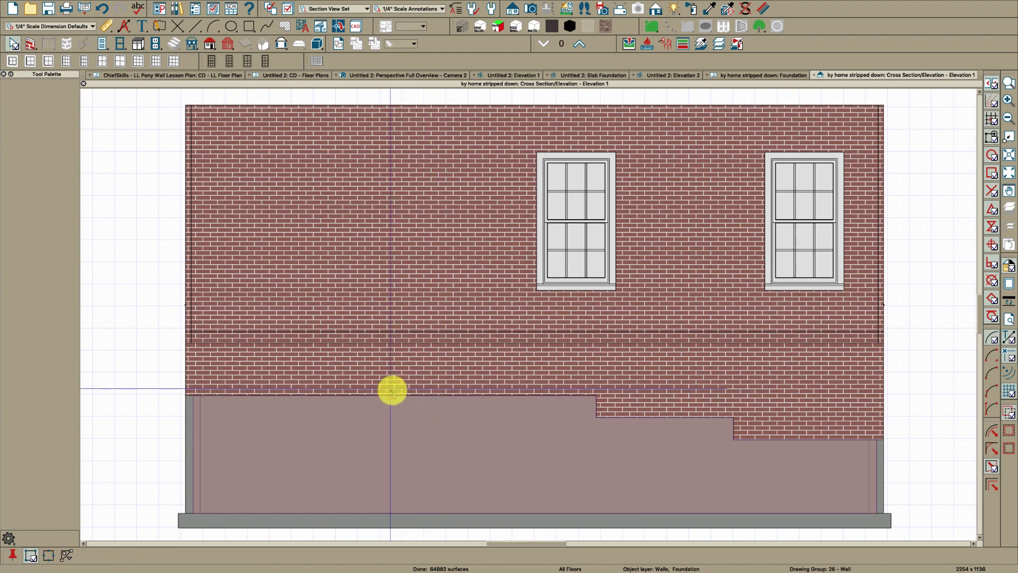
{"action": "left_click", "coordinate": [393, 391]}
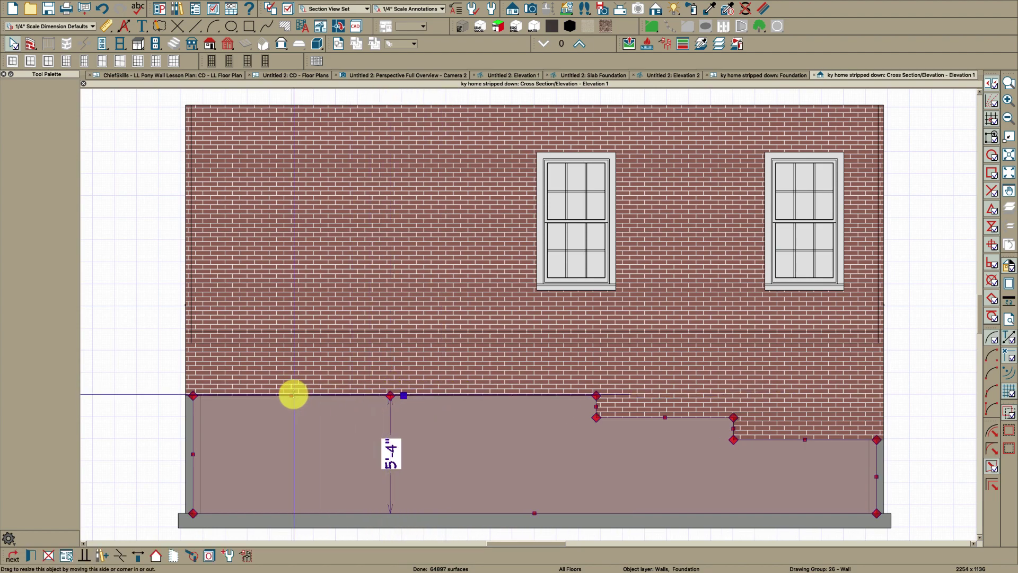
{"action": "left_click_drag", "start_coordinate": [293, 395], "coordinate": [293, 375]}
{"action": "key", "text": "Tab"}
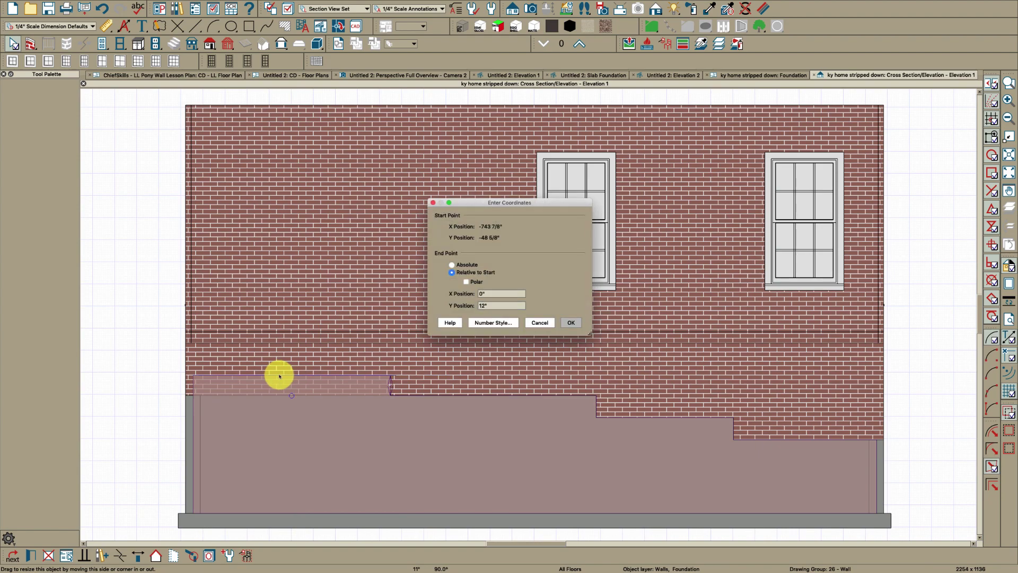
{"action": "key", "text": "Return"}
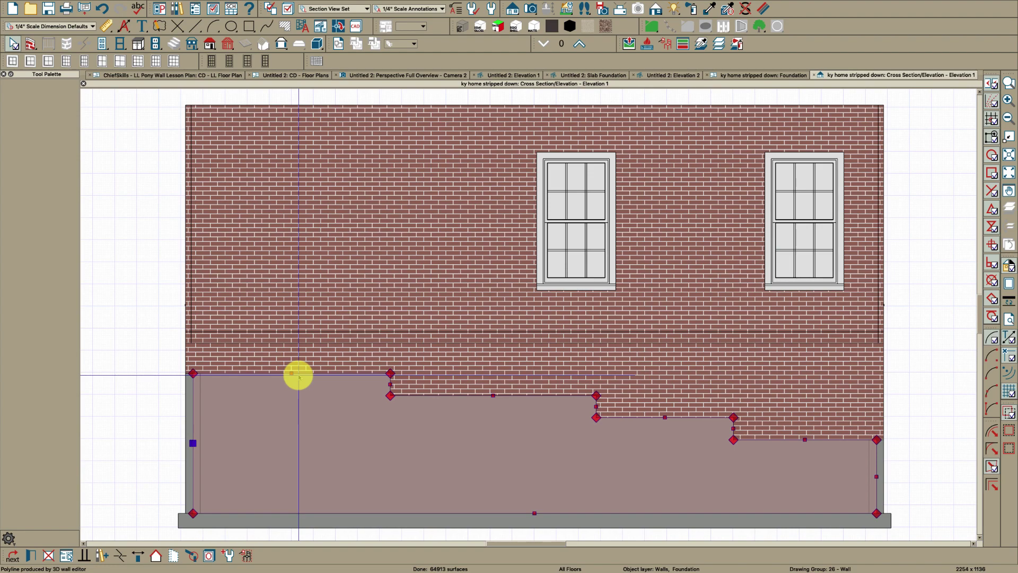
{"action": "key", "text": "Escape"}
Create a new perspective full overview and examine the stepped brick ledge along the foundation end wall.
{"action": "scroll", "coordinate": [470, 395], "scroll_direction": "down", "scroll_amount": 1}
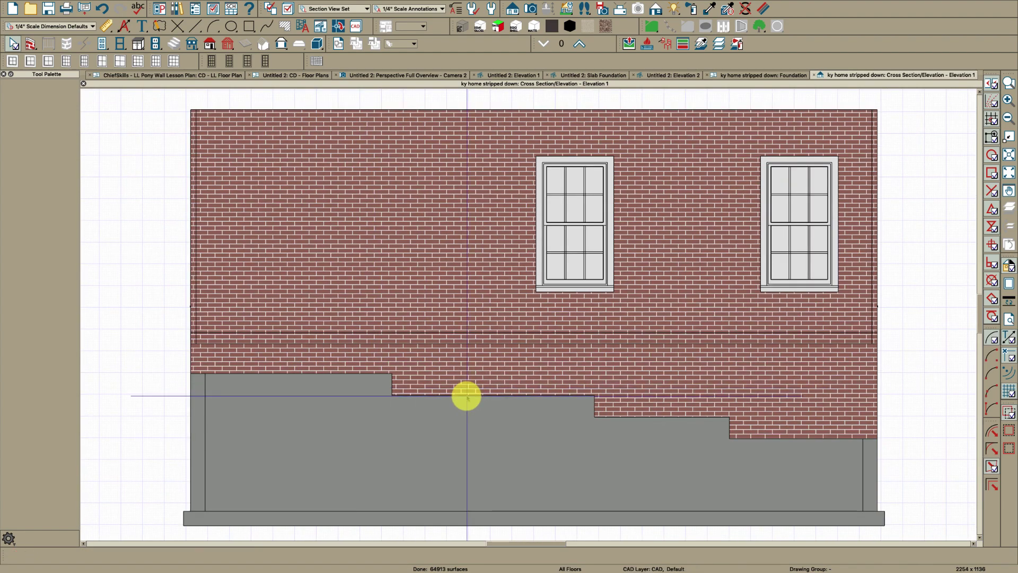
{"action": "scroll", "coordinate": [466, 396], "scroll_direction": "down", "scroll_amount": 1}
{"action": "key", "text": "shift+o"}
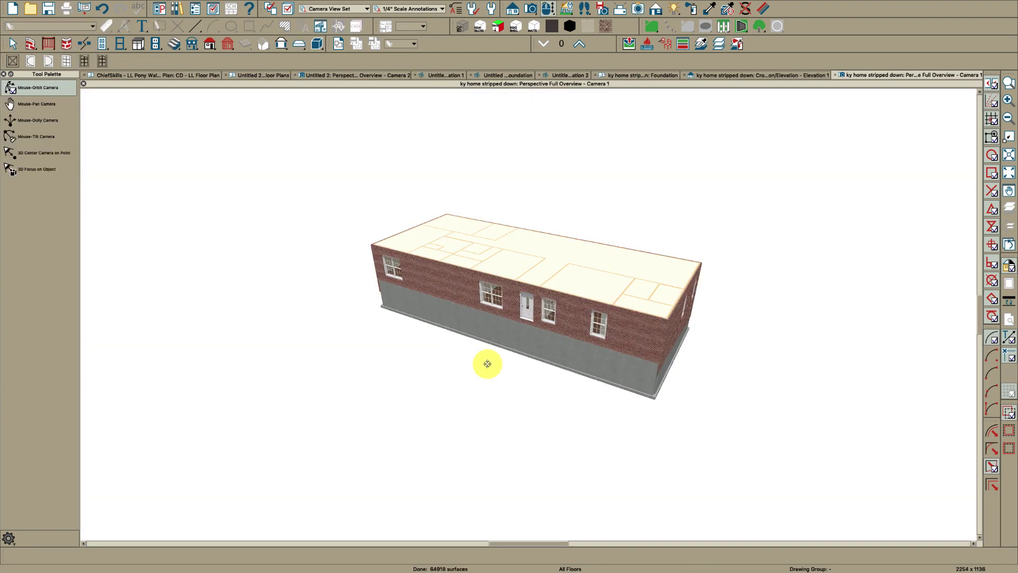
{"action": "left_click_drag", "start_coordinate": [473, 345], "coordinate": [498, 296]}
{"action": "scroll", "coordinate": [477, 345], "scroll_direction": "up", "scroll_amount": 5}
{"action": "key", "text": "space"}
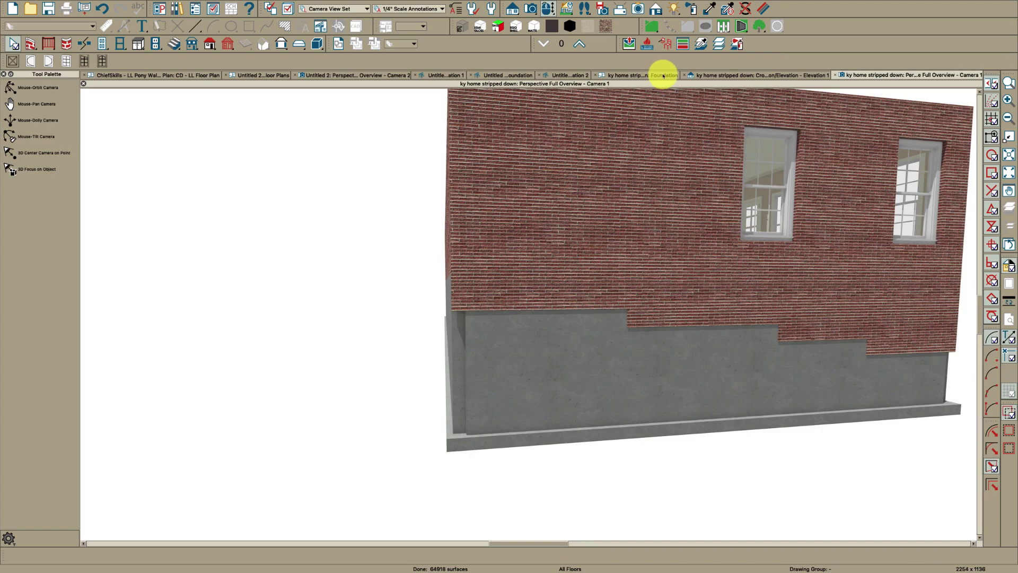
In the foundation plan, edit the side wall's layer intersections at the lower corner, extending its concrete to the pony wall's outer brick face.
{"action": "left_click", "coordinate": [567, 76]}
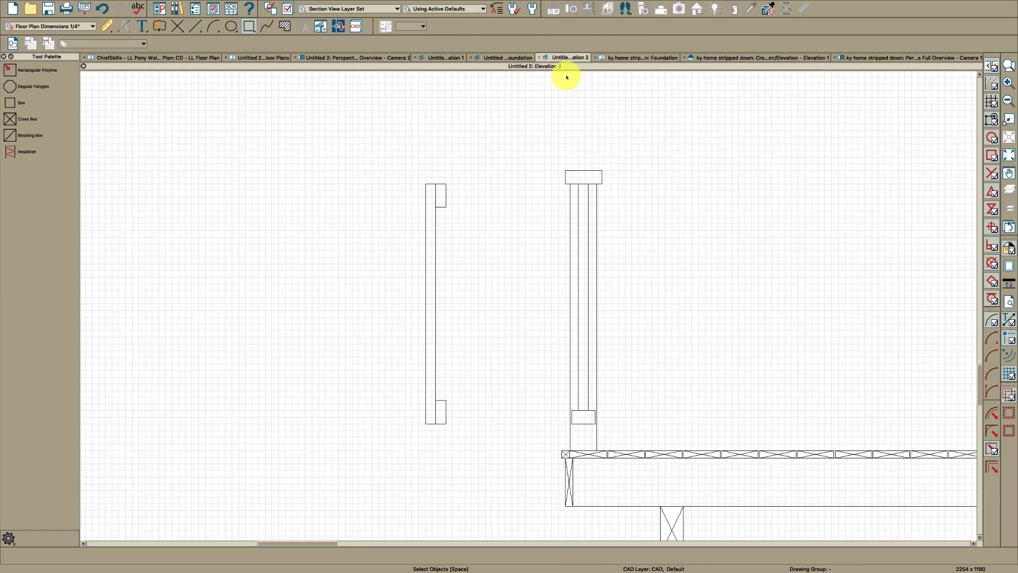
{"action": "left_click", "coordinate": [645, 62]}
{"action": "key", "text": "space"}
{"action": "scroll", "coordinate": [686, 450], "scroll_direction": "up", "scroll_amount": 5}
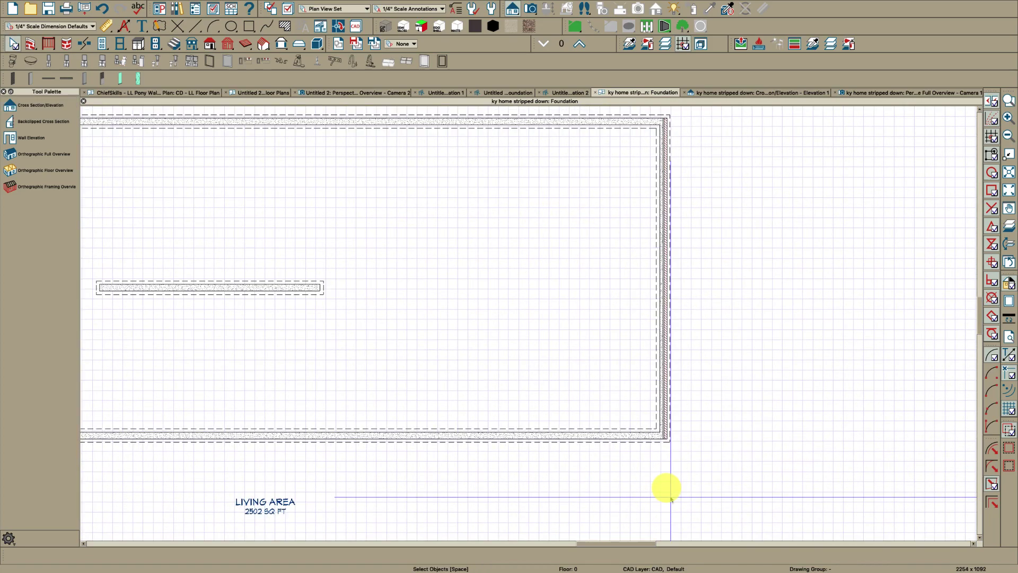
{"action": "scroll", "coordinate": [671, 438], "scroll_direction": "up", "scroll_amount": 3}
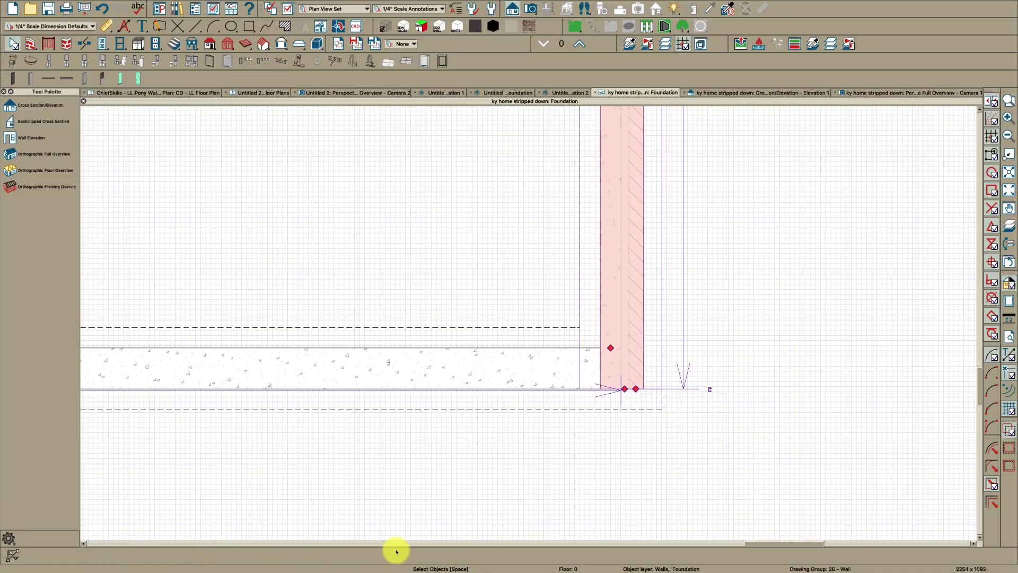
{"action": "scroll", "coordinate": [621, 390], "scroll_direction": "up", "scroll_amount": 3}
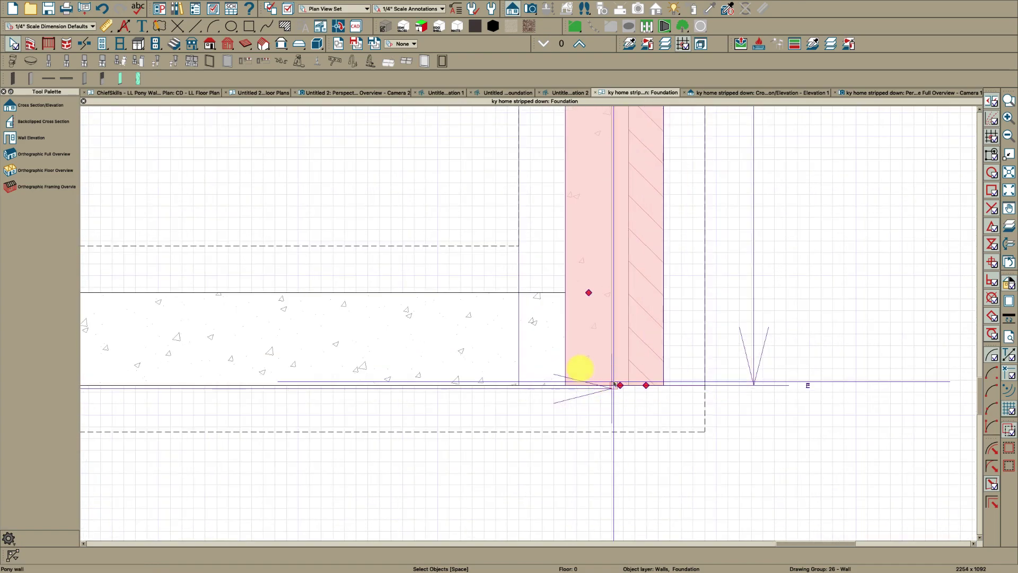
{"action": "left_click", "coordinate": [447, 358]}
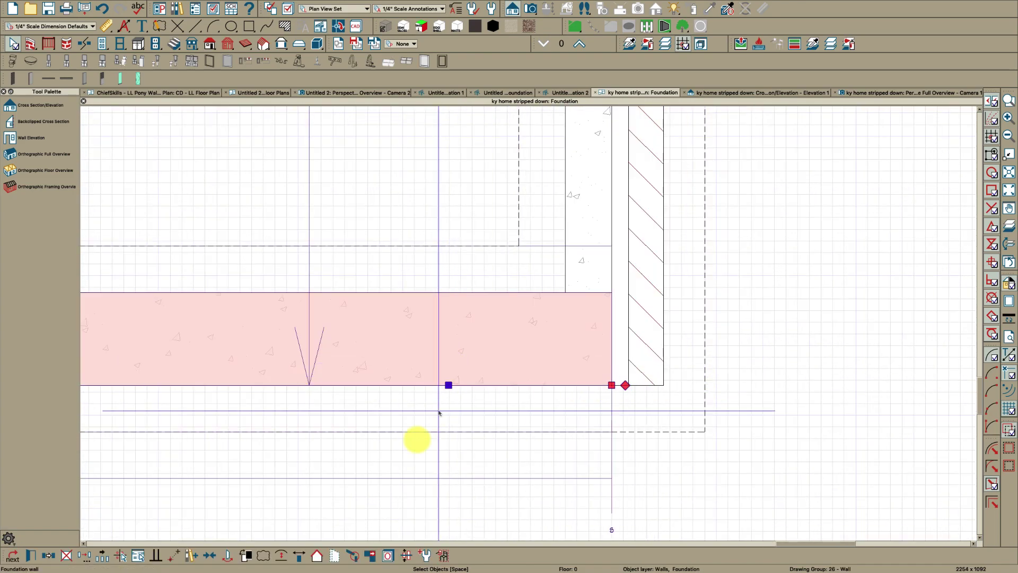
{"action": "left_click", "coordinate": [388, 555]}
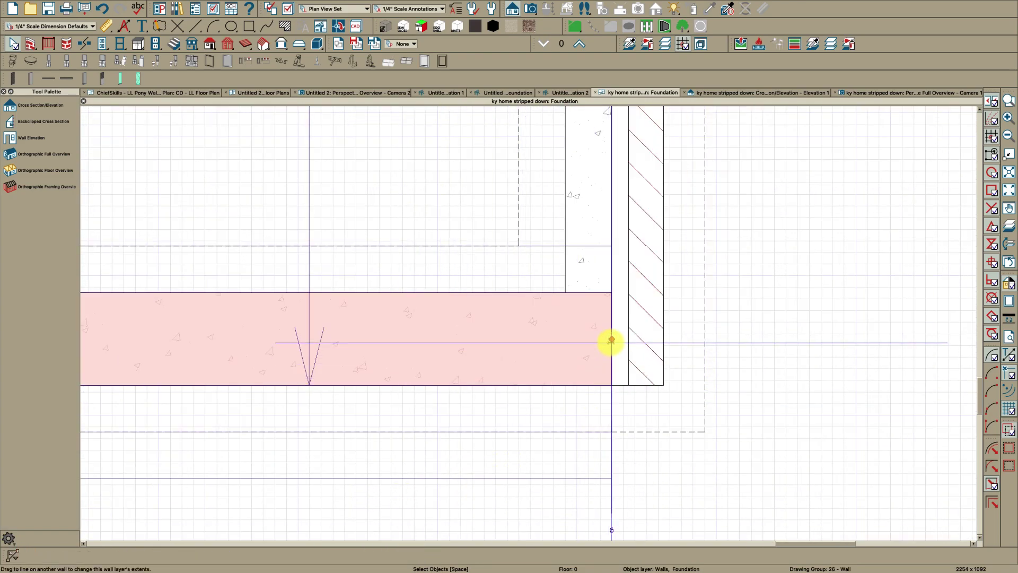
{"action": "left_click_drag", "start_coordinate": [611, 339], "coordinate": [657, 341]}
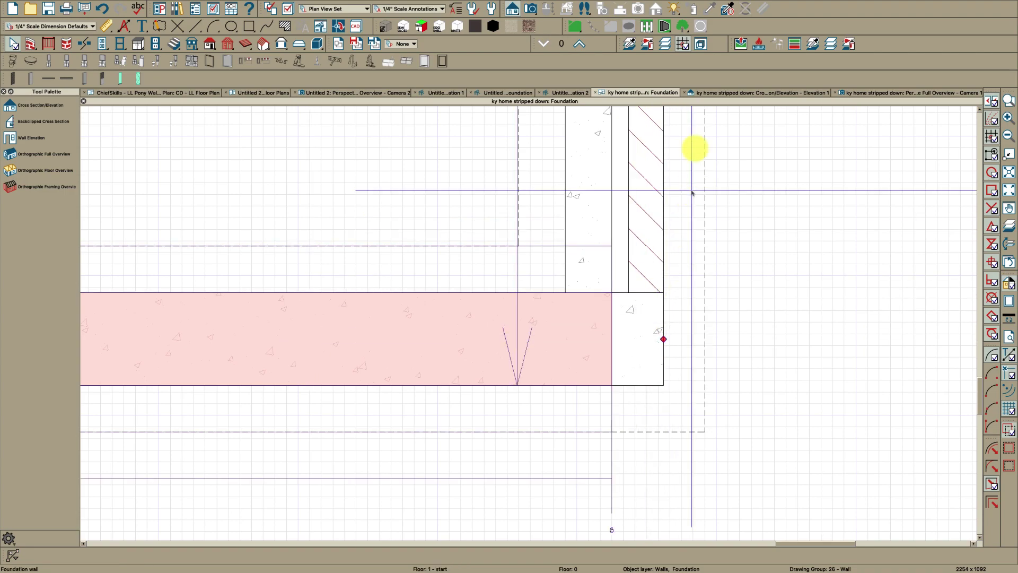
Return to the perspective overview and examine the extended concrete at the foundation corner.
{"action": "left_click", "coordinate": [690, 92]}
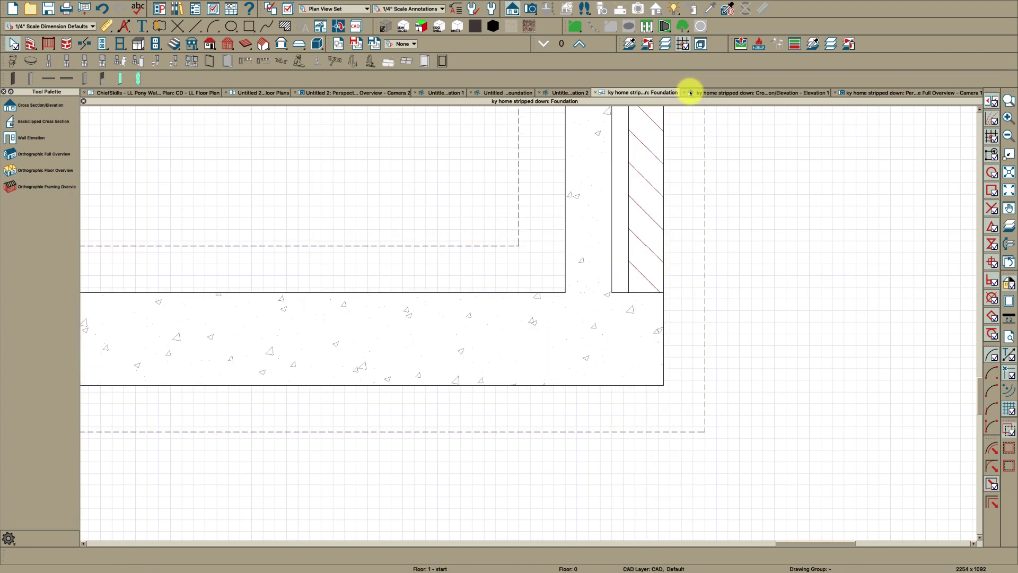
{"action": "left_click", "coordinate": [873, 93]}
{"action": "scroll", "coordinate": [480, 311], "scroll_direction": "up", "scroll_amount": 3}
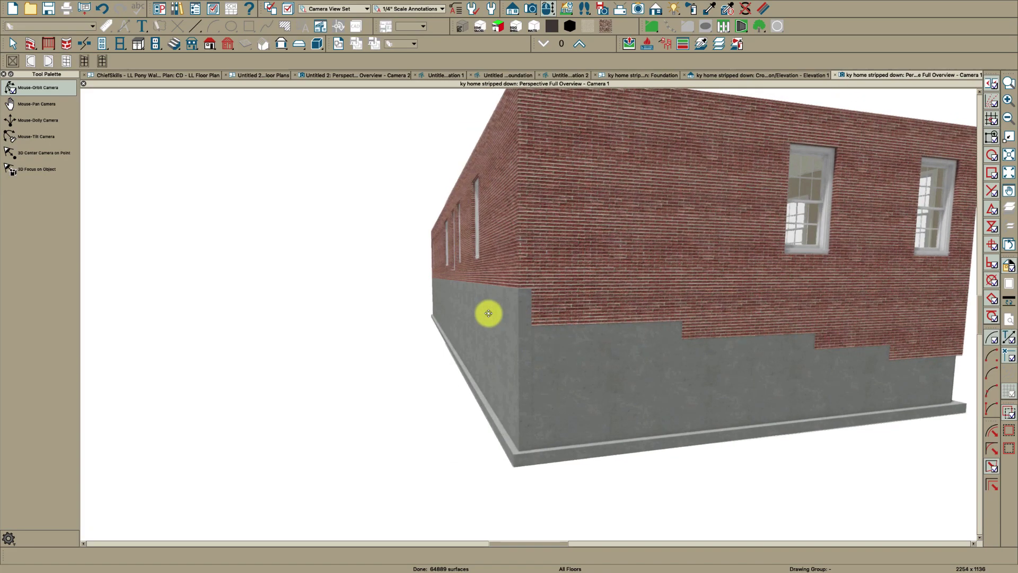
{"action": "scroll", "coordinate": [488, 314], "scroll_direction": "down", "scroll_amount": 2}
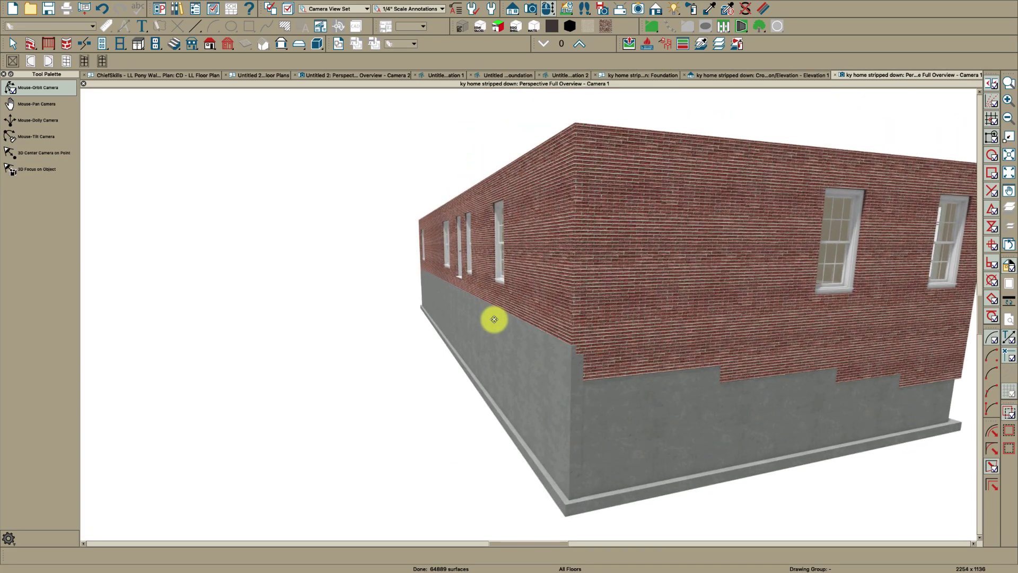
{"action": "left_click_drag", "start_coordinate": [495, 319], "coordinate": [489, 319]}
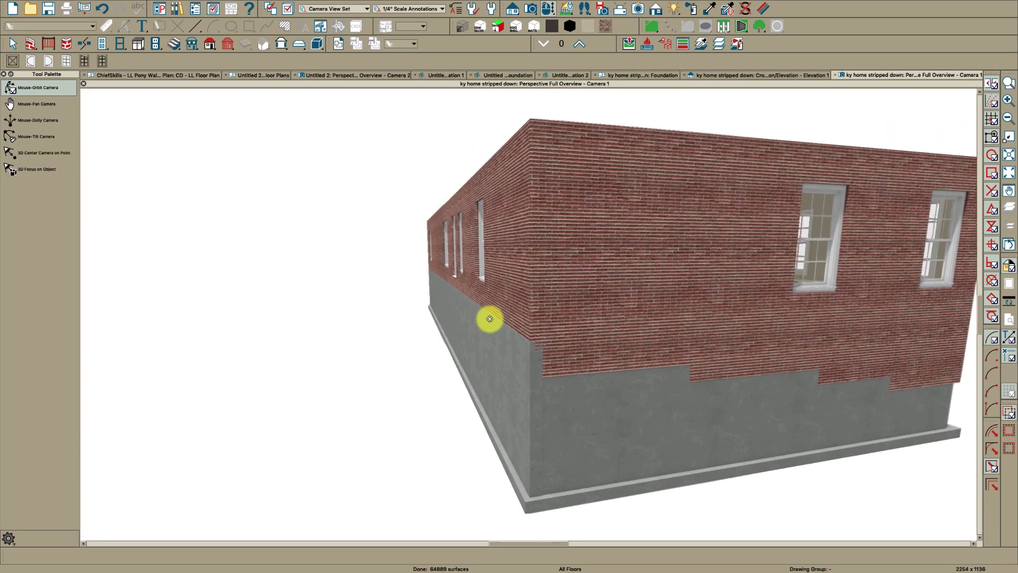
{"action": "scroll", "coordinate": [542, 422], "scroll_direction": "up", "scroll_amount": 5}
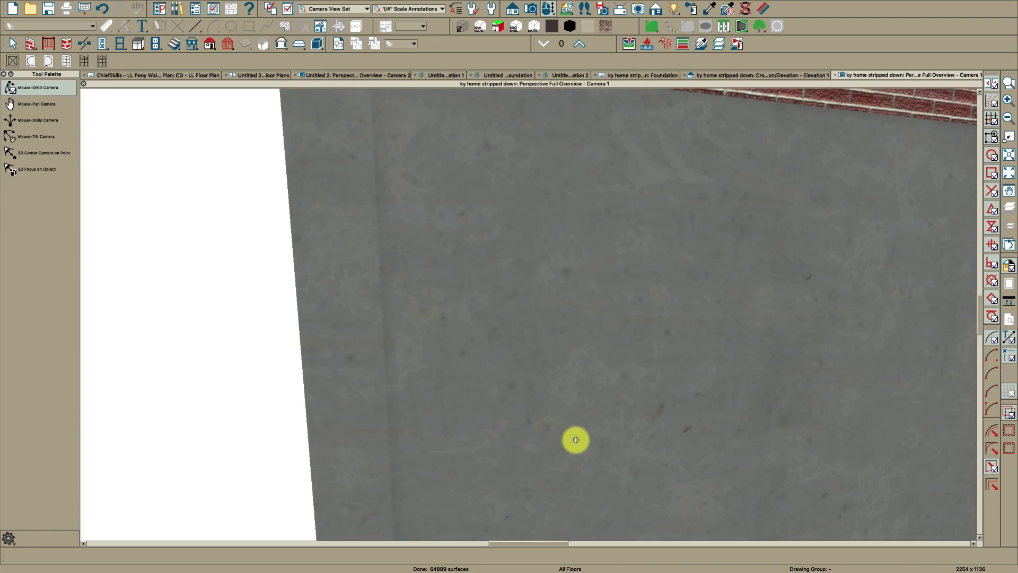
Inspect the brick and concrete junction at the foundation corner up close and return to the foundation plan.
{"action": "scroll", "coordinate": [557, 430], "scroll_direction": "down", "scroll_amount": 1}
{"action": "key", "text": "space"}
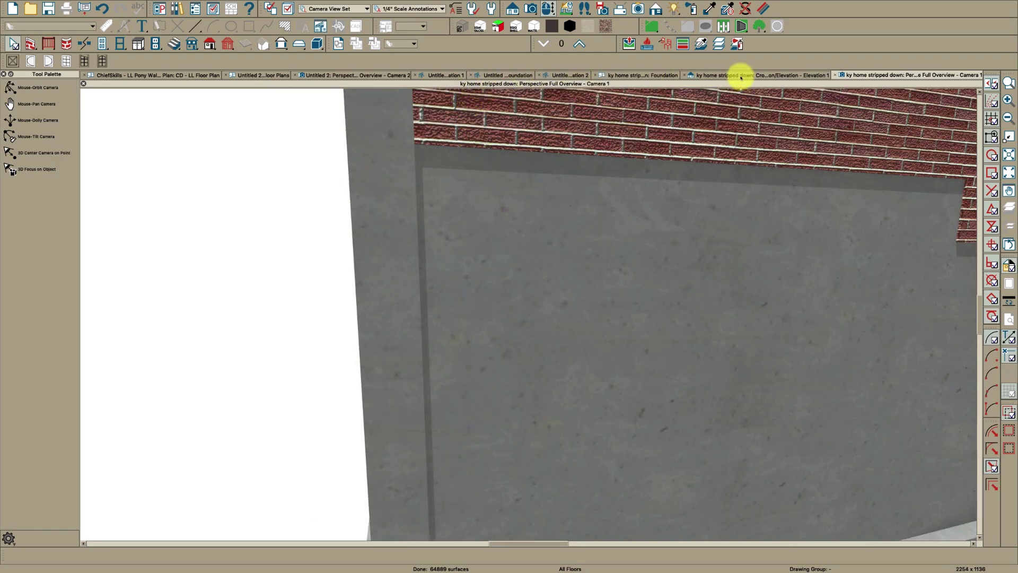
{"action": "left_click", "coordinate": [643, 74]}
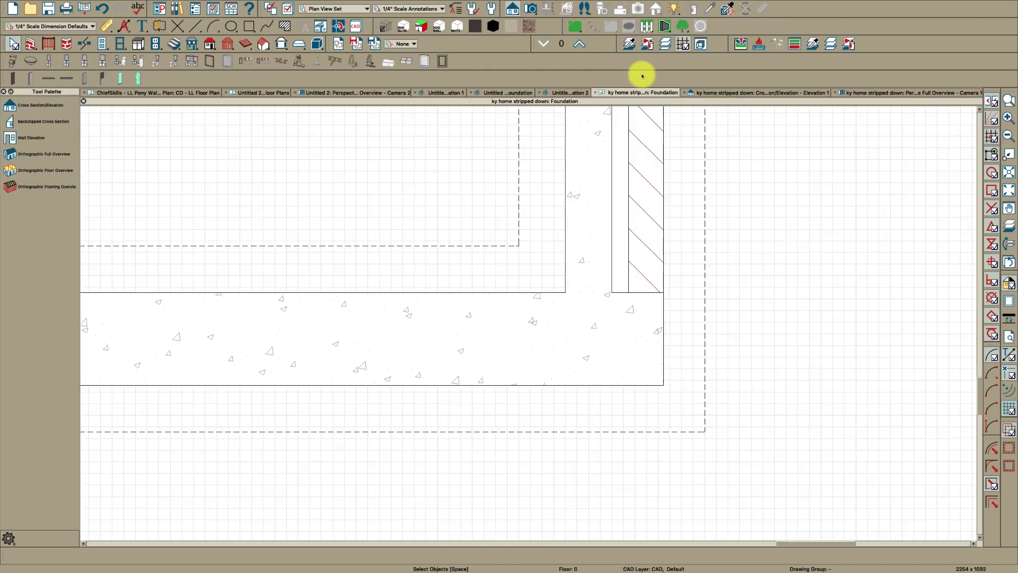
{"action": "left_click", "coordinate": [623, 375]}
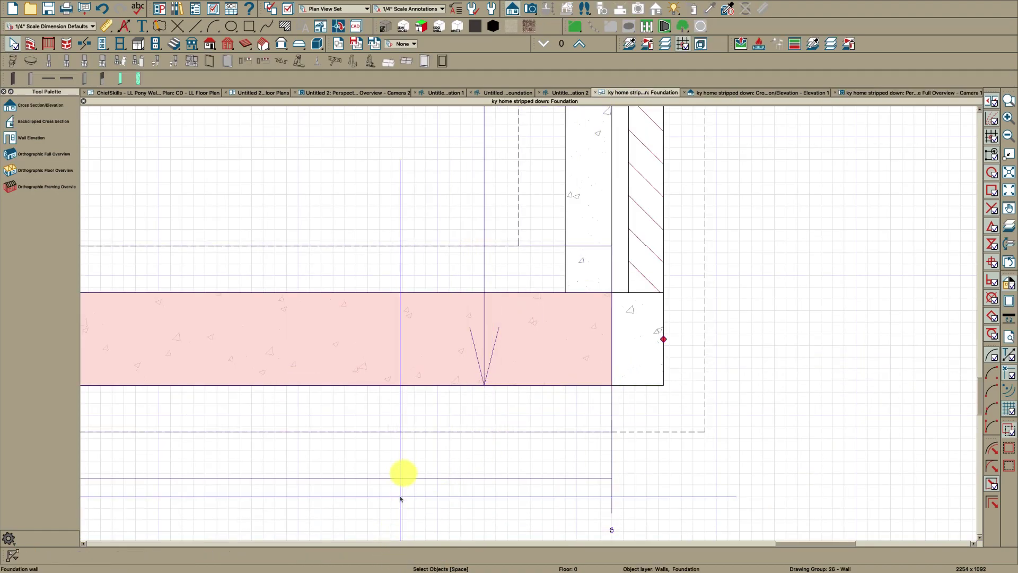
{"action": "left_click", "coordinate": [614, 334]}
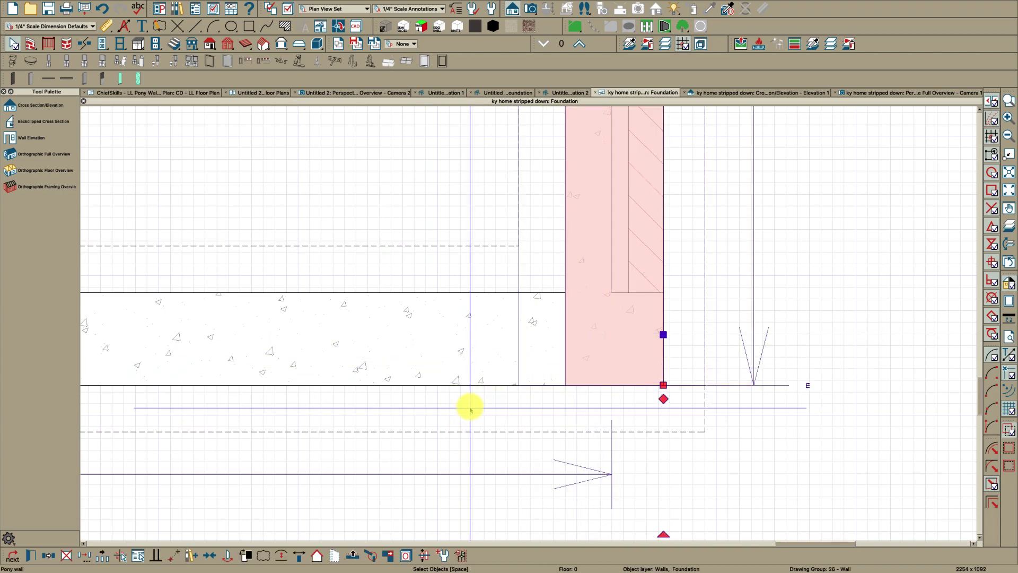
{"action": "left_click", "coordinate": [351, 554]}
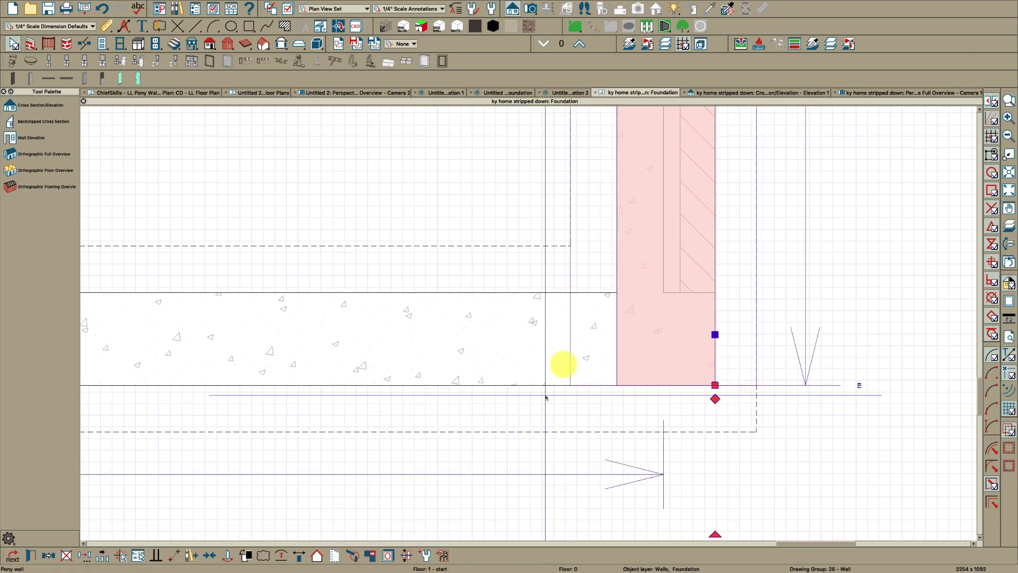
{"action": "key", "text": "ctrl+z"}
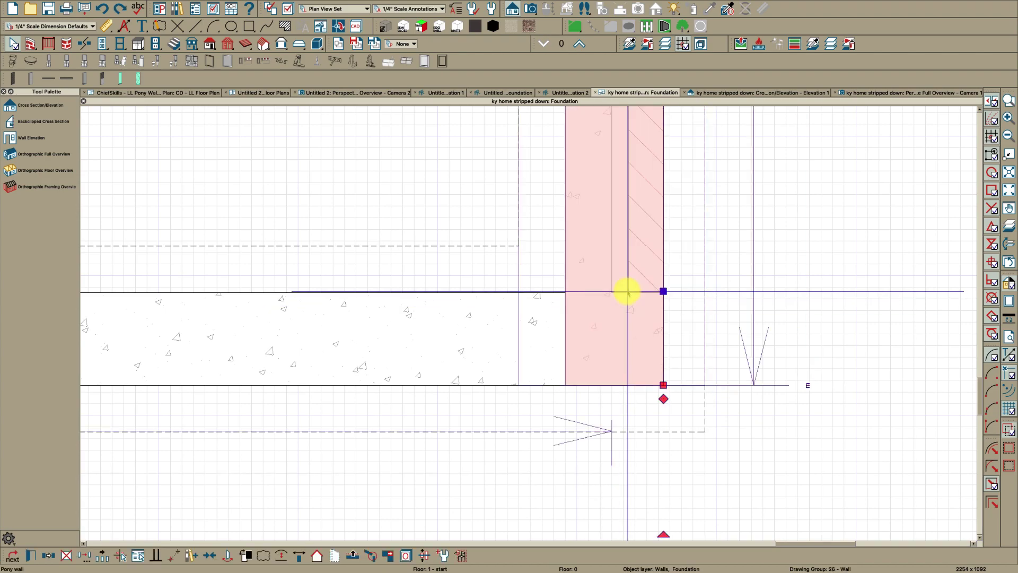
{"action": "key", "text": "Escape"}
{"action": "scroll", "coordinate": [659, 291], "scroll_direction": "down", "scroll_amount": 2}
{"action": "scroll", "coordinate": [663, 255], "scroll_direction": "up", "scroll_amount": 4}
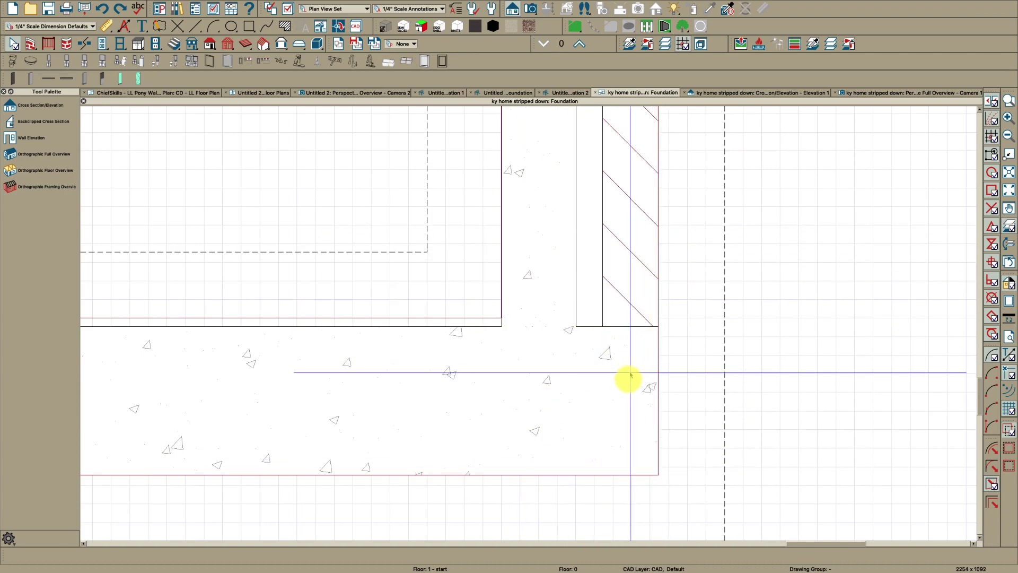
Edit the pony wall's layer intersections at the lower corner, extending its outer brick layer to the side wall's outer concrete face.
{"action": "left_click", "coordinate": [628, 403]}
{"action": "left_click", "coordinate": [427, 409]}
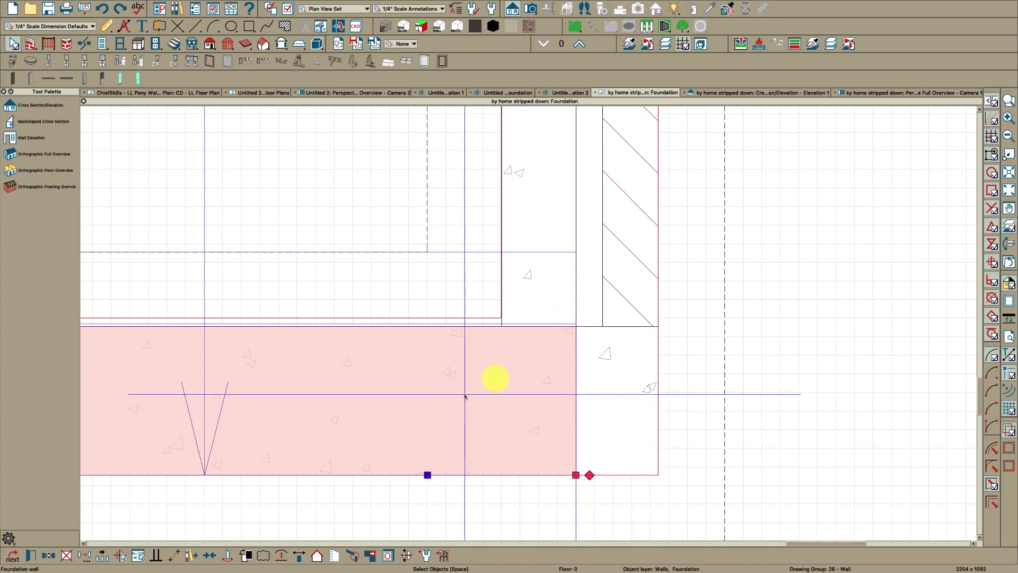
{"action": "key", "text": "Escape"}
{"action": "left_click", "coordinate": [564, 370]}
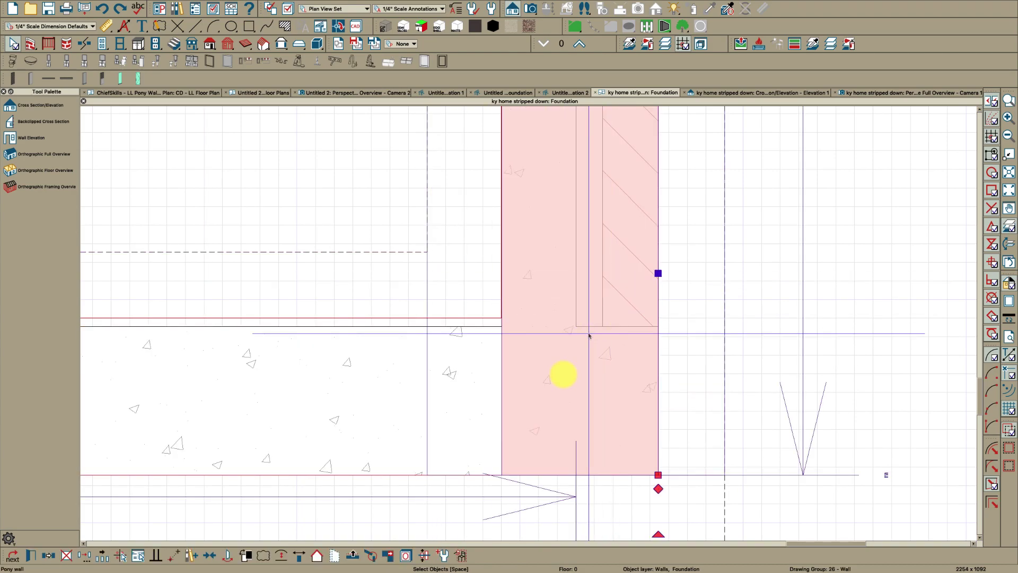
{"action": "left_click", "coordinate": [387, 555]}
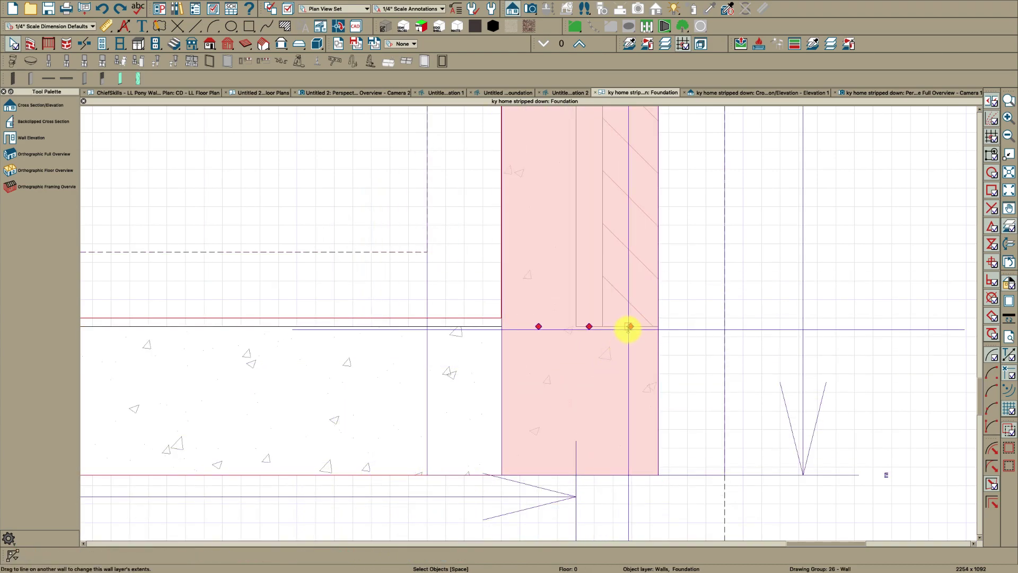
{"action": "left_click_drag", "start_coordinate": [628, 329], "coordinate": [629, 451]}
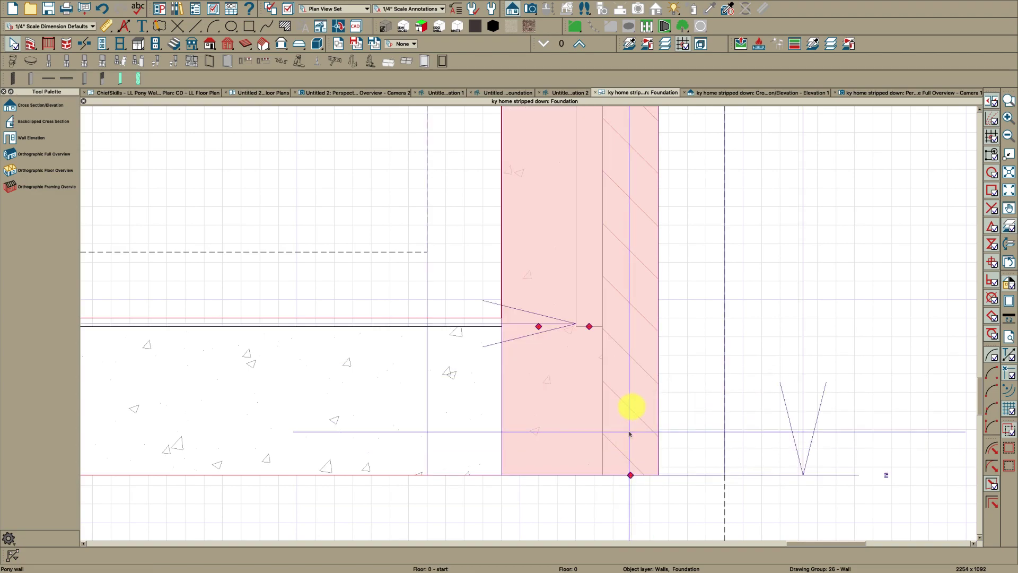
Switch to the perspective overview and examine the brick and concrete corner from the stepped end wall side.
{"action": "left_click", "coordinate": [872, 93]}
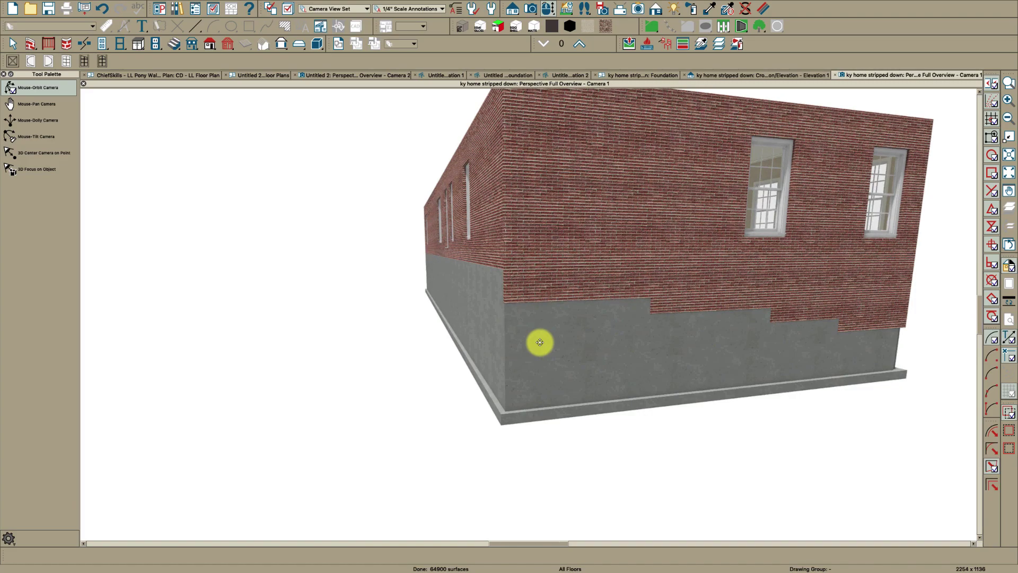
{"action": "left_click_drag", "start_coordinate": [540, 342], "coordinate": [619, 241]}
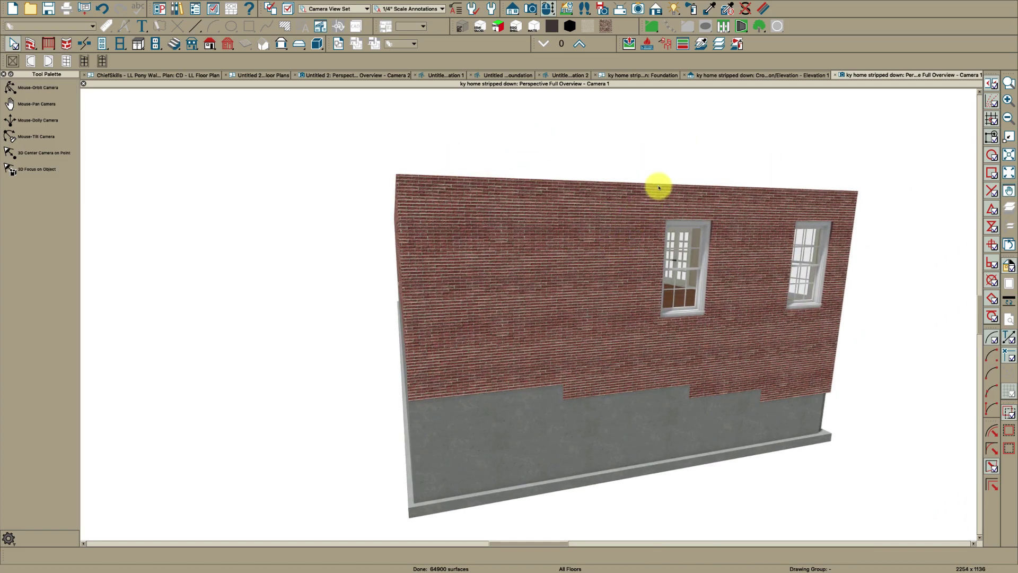